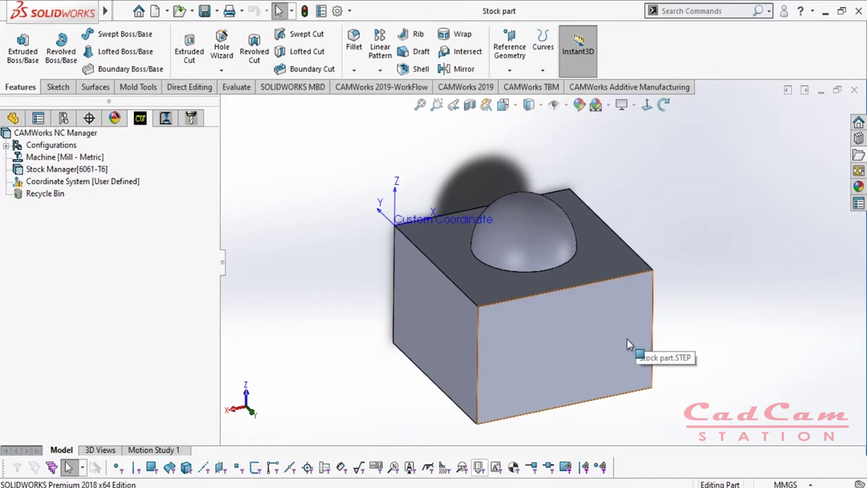
# Step: Select Custom Coordinate, then reopen the fixture Coordinate System settings and browse its Method choices
pyautogui.click(405, 241)
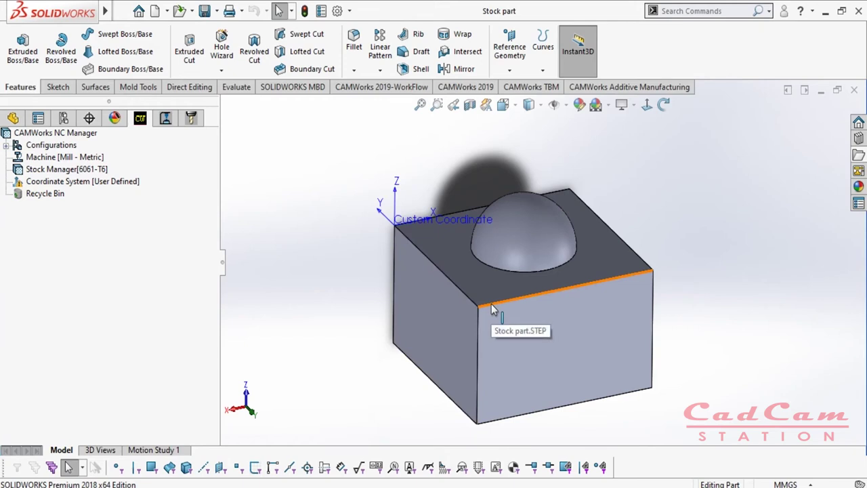
pyautogui.click(396, 225)
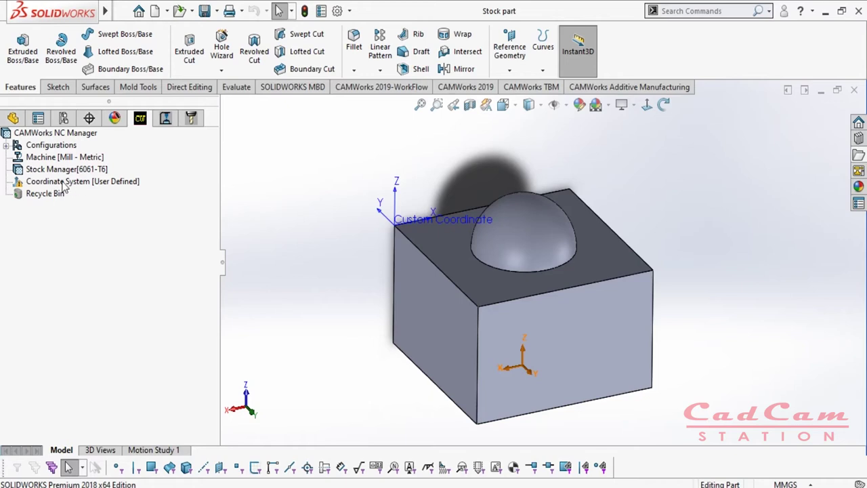
pyautogui.doubleClick(63, 182)
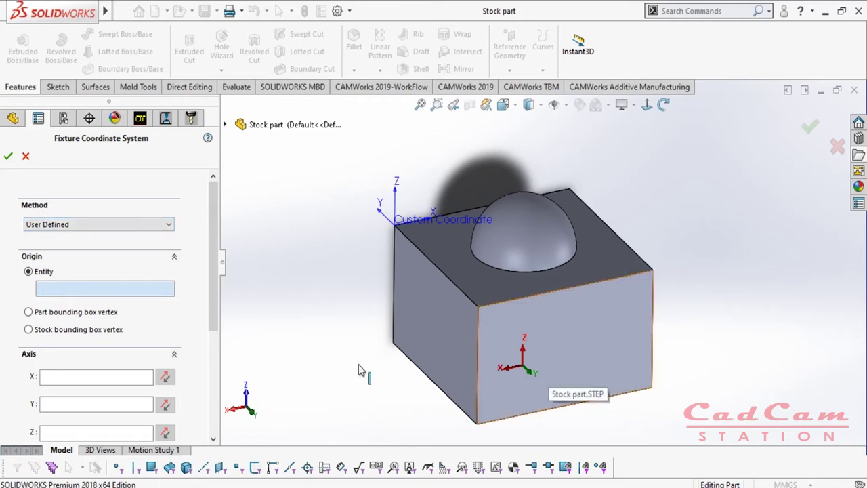
pyautogui.click(26, 158)
pyautogui.doubleClick(53, 191)
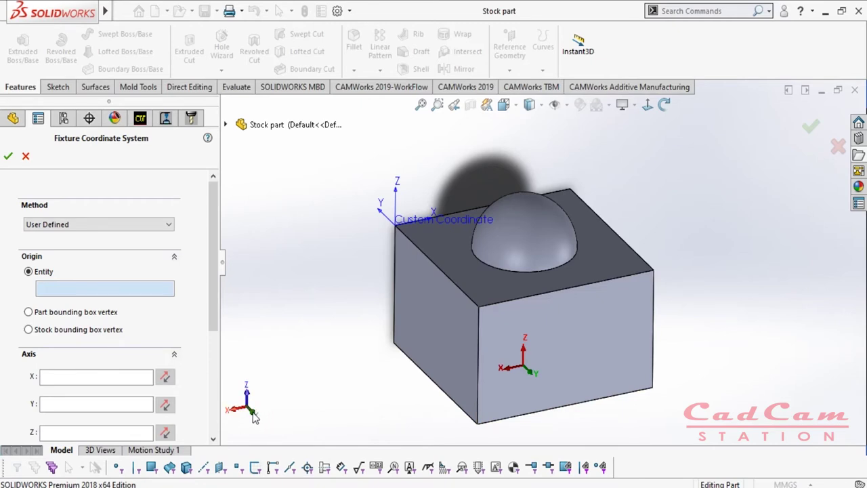
pyautogui.click(73, 224)
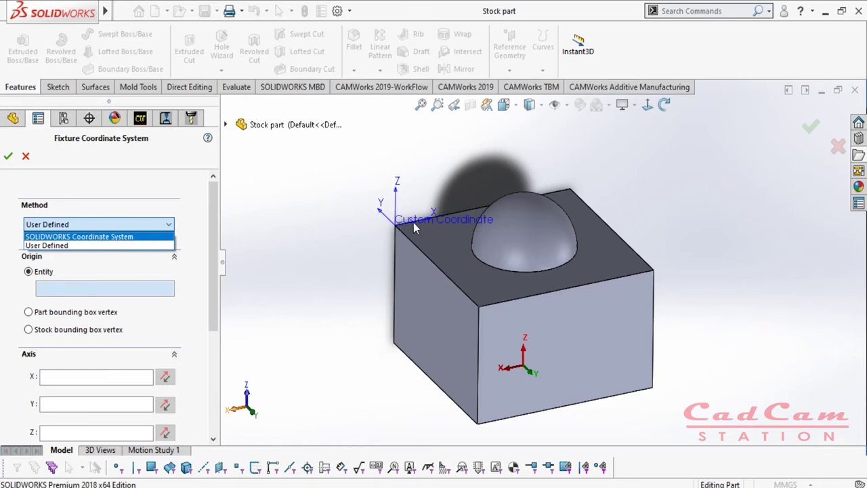
pyautogui.press('Down')
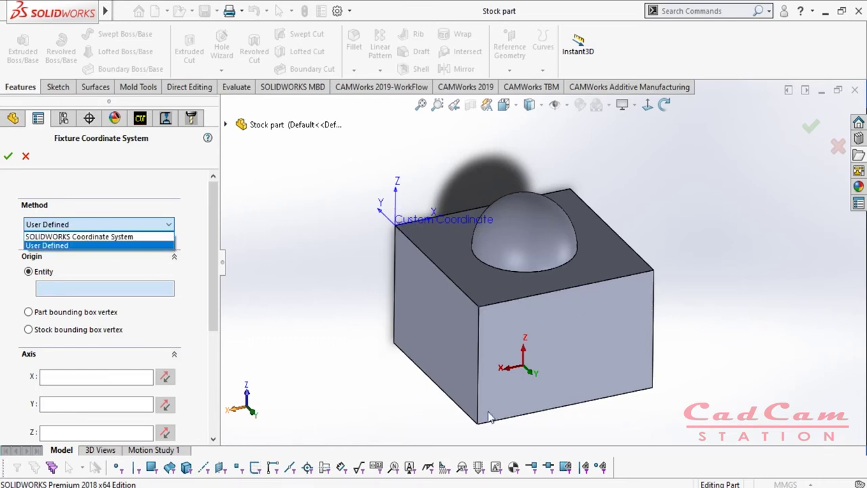
# Step: Base the fixture on SOLIDWORKS Coordinate System using Custom Coordinate and confirm
pyautogui.click(84, 237)
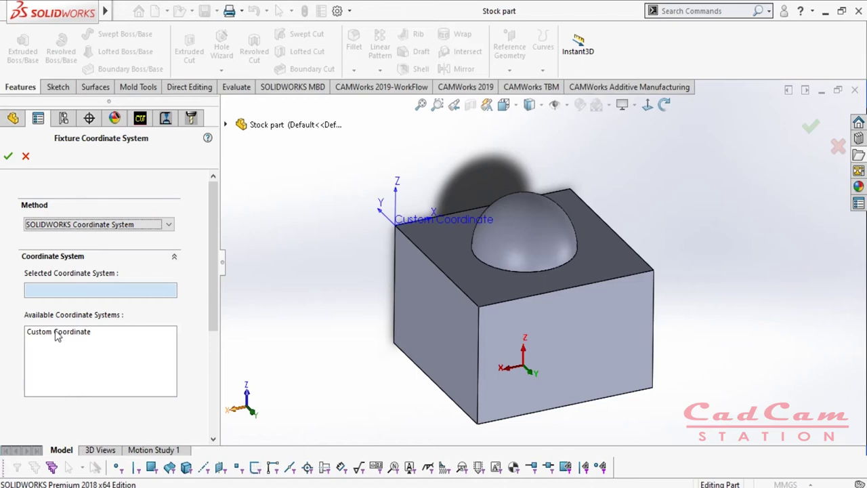
pyautogui.click(60, 332)
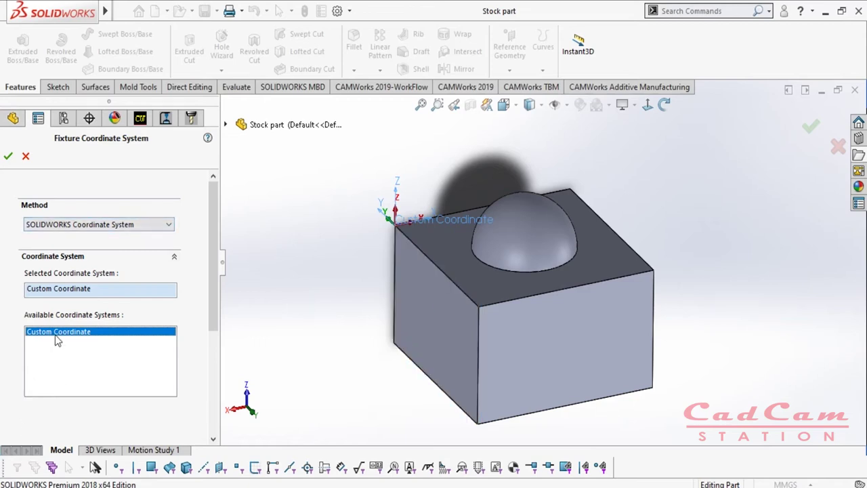
pyautogui.click(8, 158)
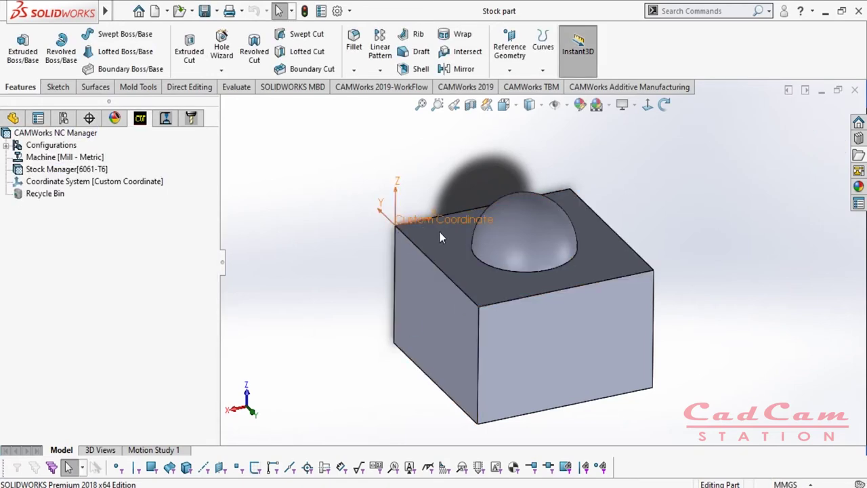
# Step: Reopen the fixture coordinate system, set Method to User Defined, origin at CW Vertex-1
pyautogui.click(61, 181)
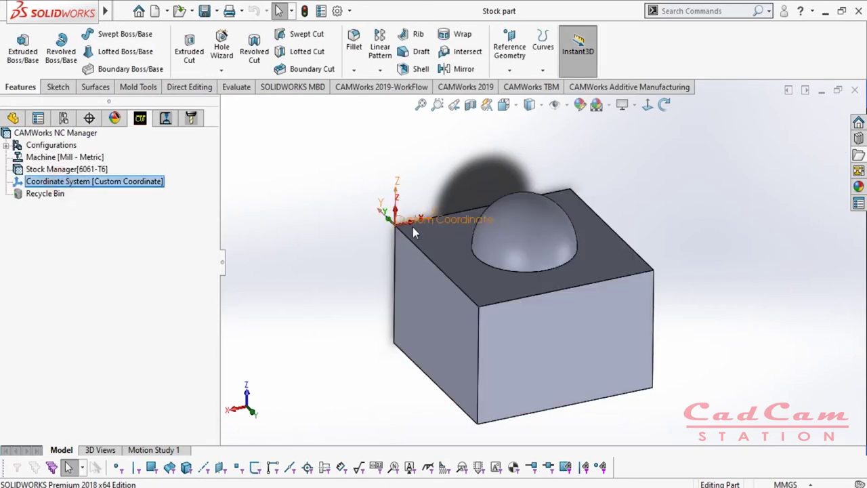
pyautogui.doubleClick(56, 183)
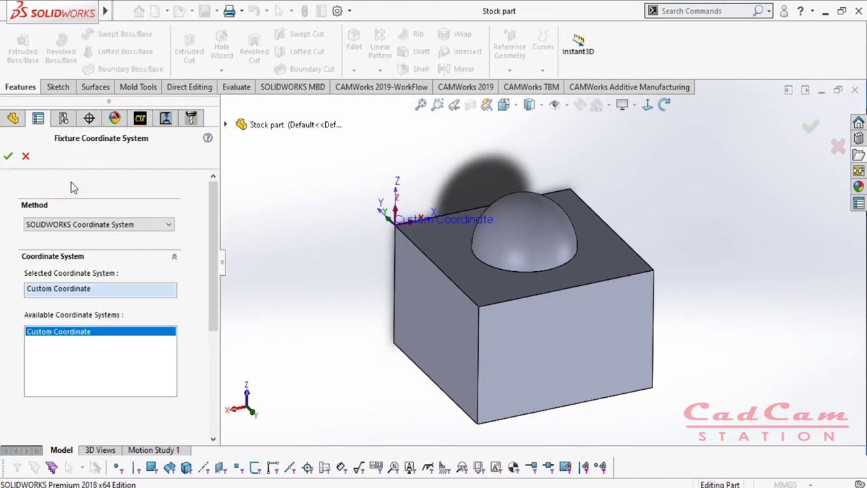
pyautogui.click(98, 225)
pyautogui.click(54, 245)
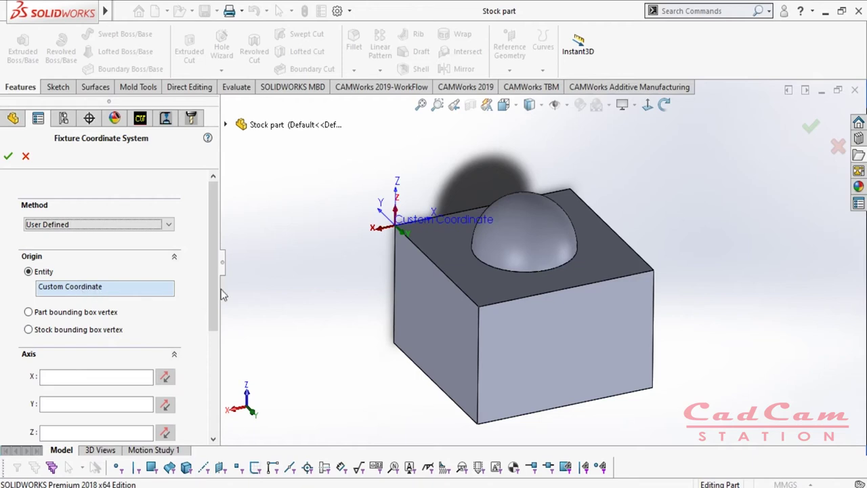
pyautogui.click(480, 308)
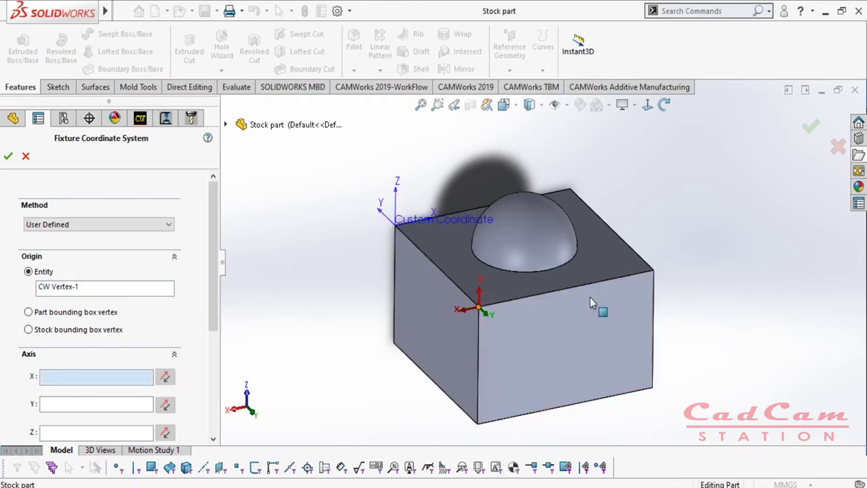
# Step: Align X with front top edge CW Edge-2 and move the origin to CW Vertex-13
pyautogui.click(647, 272)
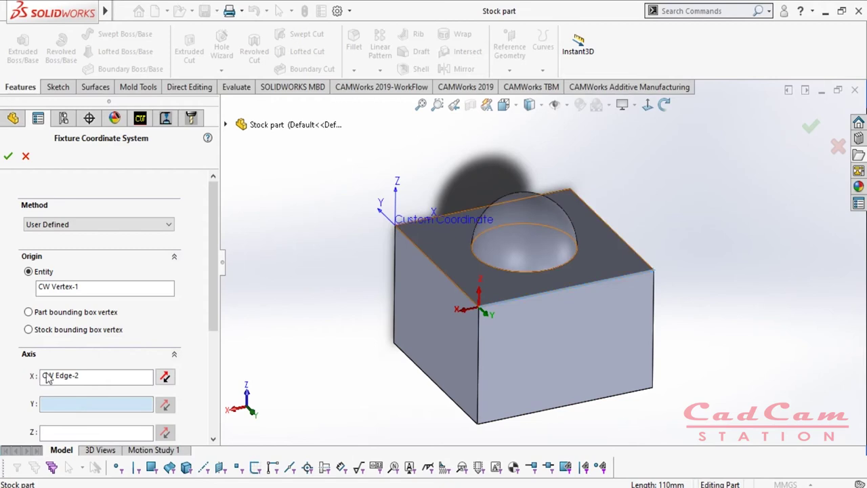
pyautogui.click(53, 290)
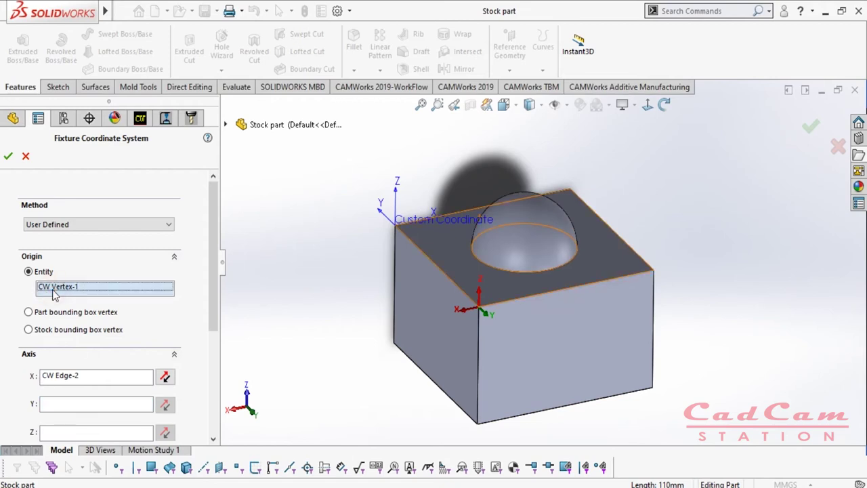
pyautogui.press('Delete')
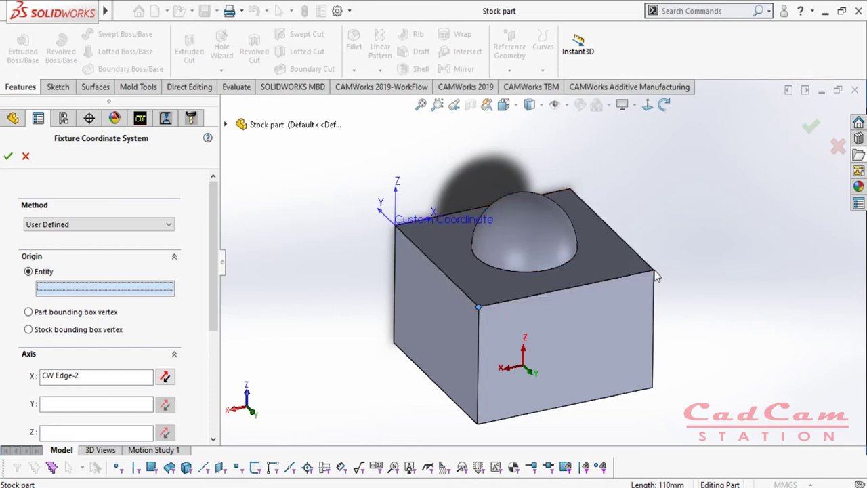
pyautogui.click(655, 272)
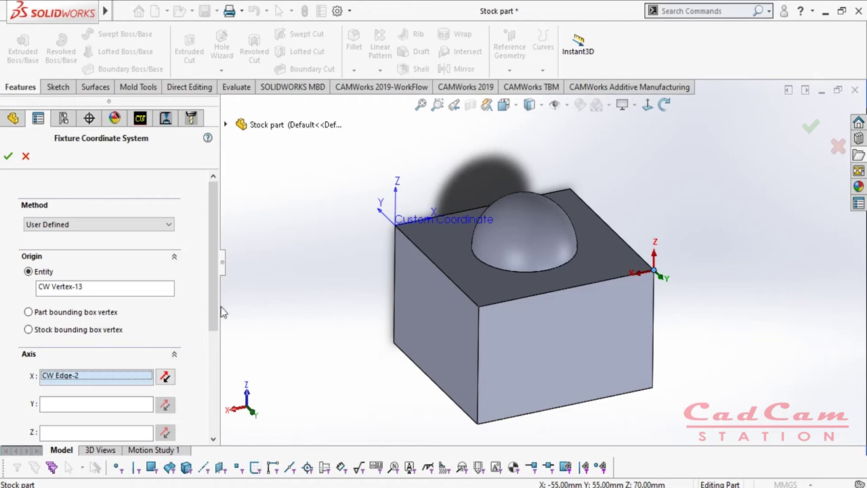
pyautogui.moveTo(217, 327); pyautogui.dragTo(217, 380)
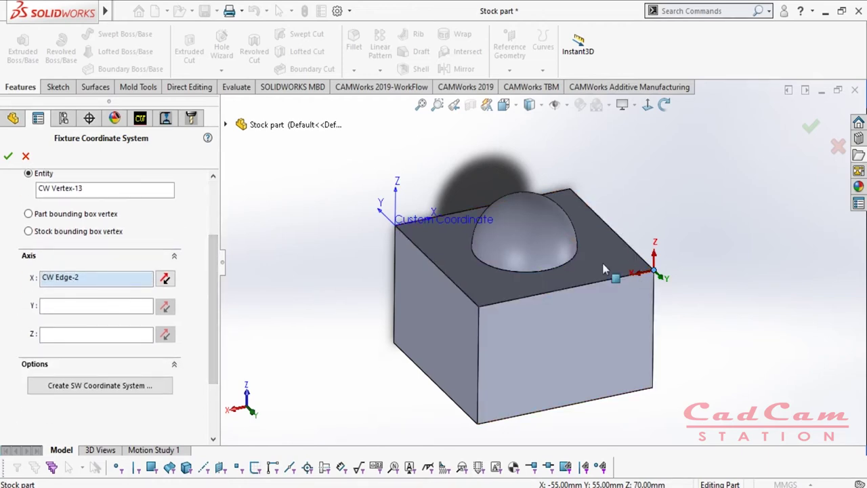
# Step: Reverse X, set Y along right top edge CW Edge-14, and reverse Y so Z points up
pyautogui.click(165, 280)
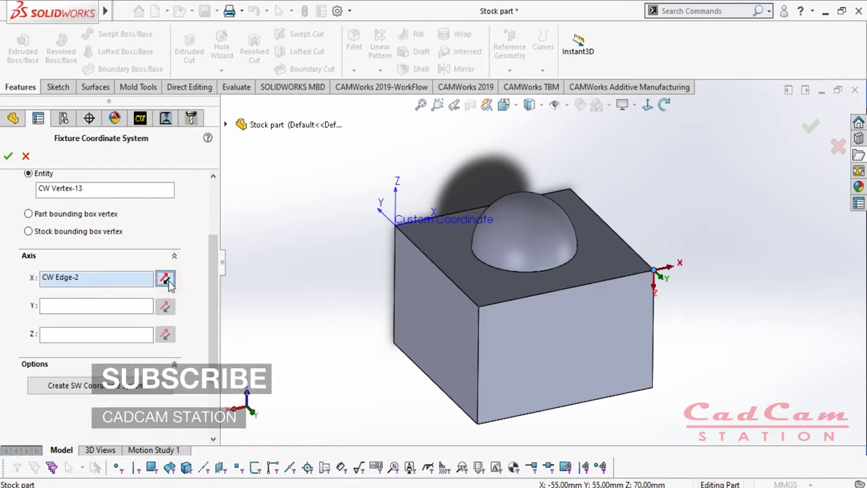
pyautogui.click(63, 309)
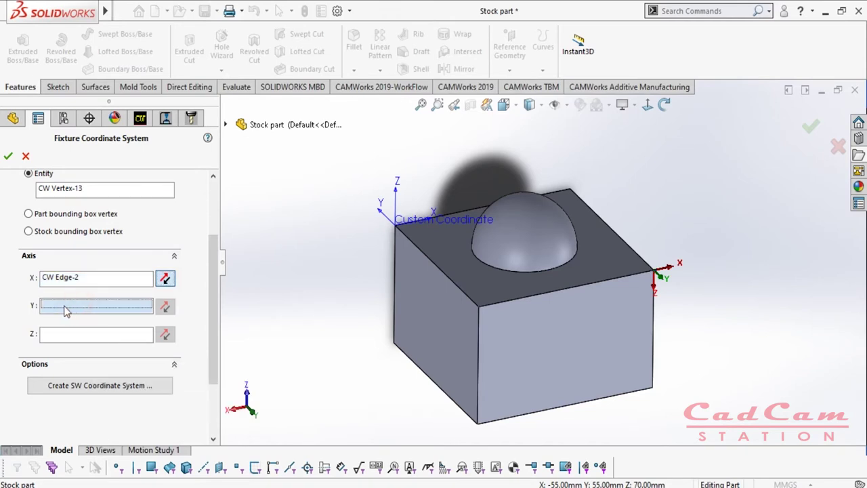
pyautogui.click(635, 254)
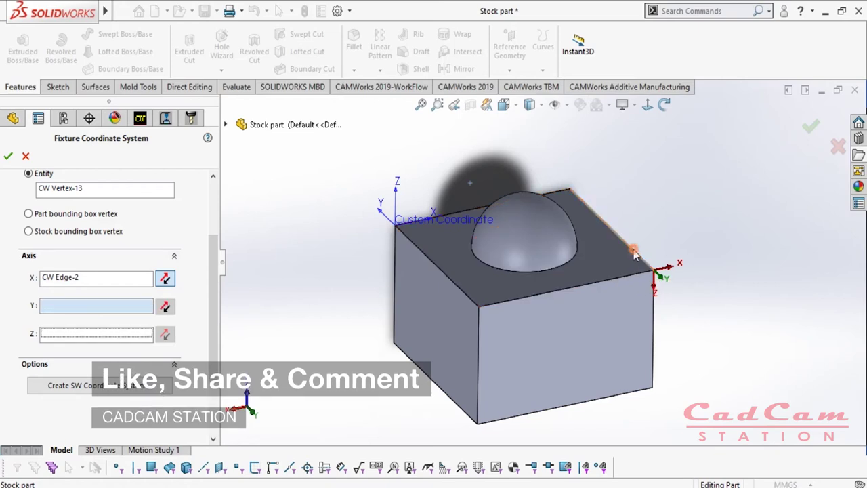
pyautogui.click(166, 308)
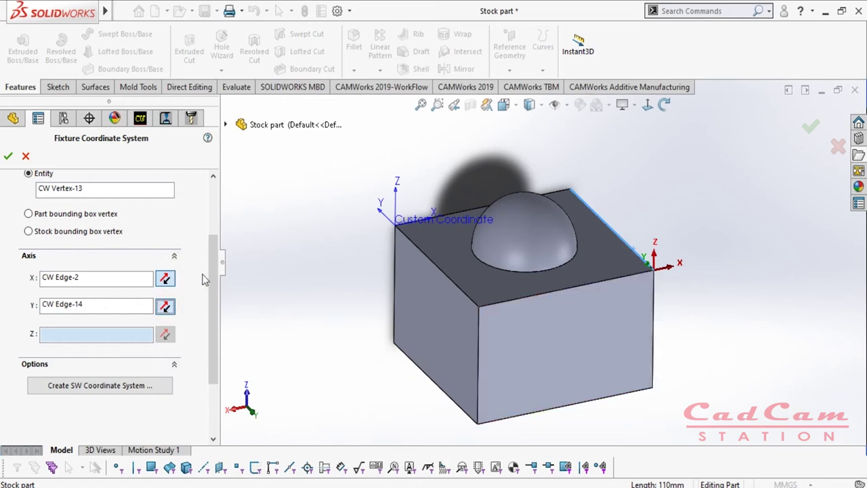
pyautogui.scroll(3, 217, 261)
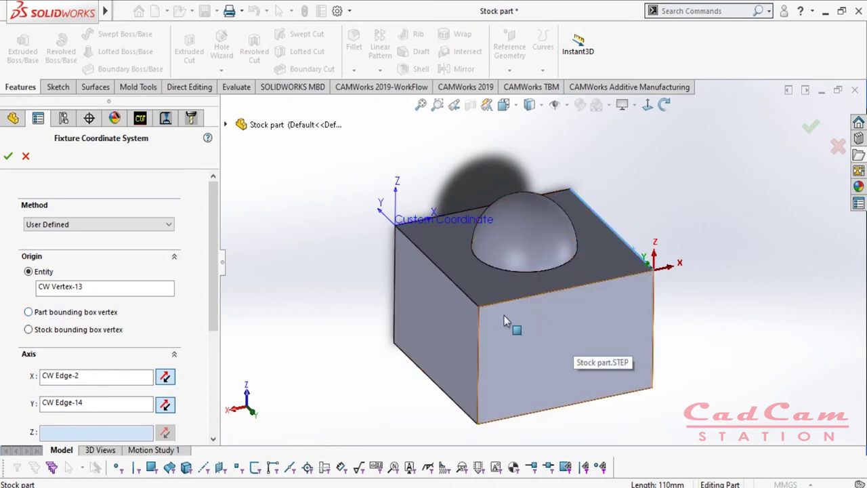
# Step: Switch the origin to a part bounding-box vertex and inspect the box from several views
pyautogui.click(71, 315)
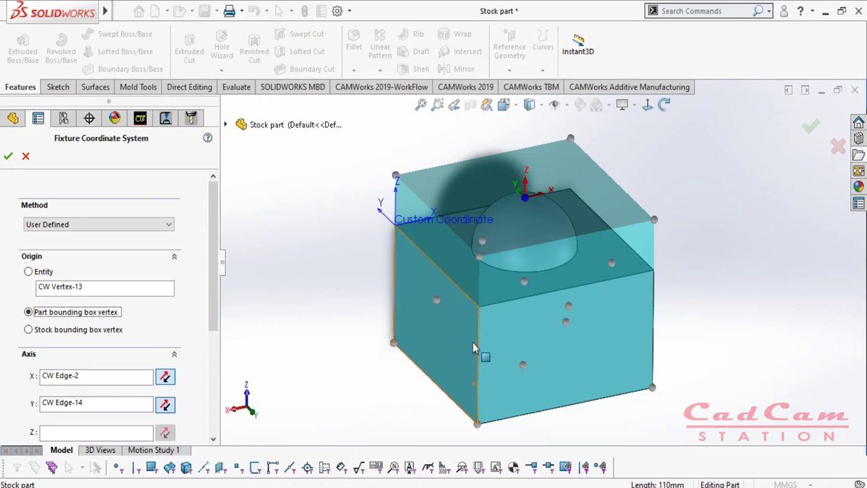
pyautogui.click(664, 104)
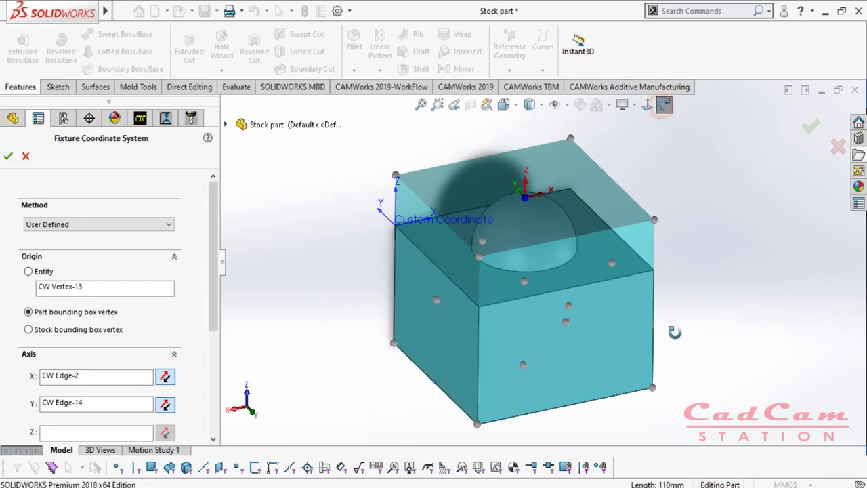
pyautogui.moveTo(674, 329); pyautogui.dragTo(657, 287)
pyautogui.hotkey('ctrl', '1')
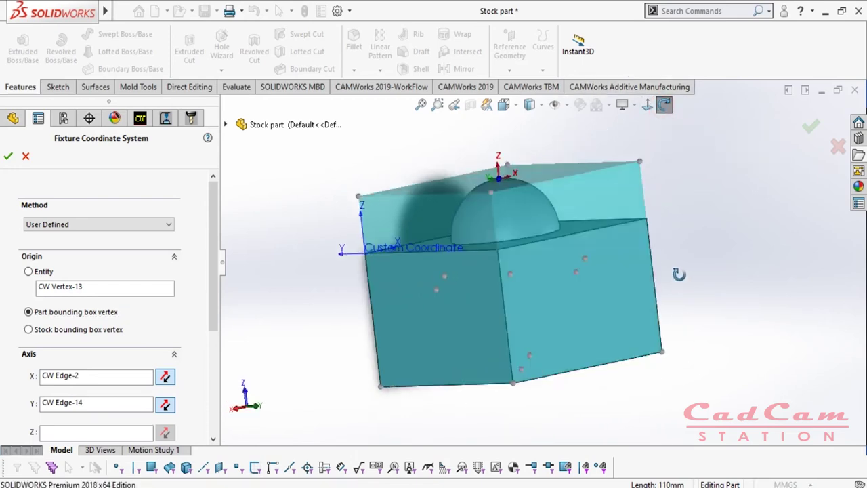
pyautogui.hotkey('ctrl', '4')
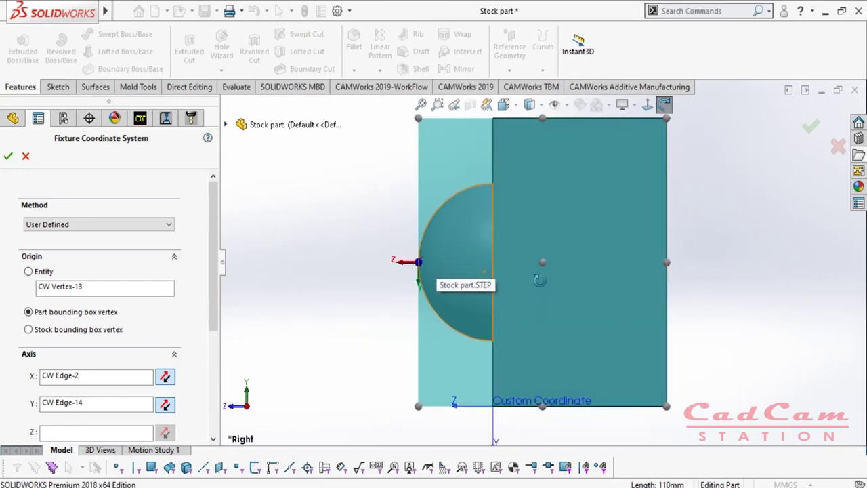
pyautogui.moveTo(625, 327); pyautogui.dragTo(597, 349)
pyautogui.moveTo(566, 402); pyautogui.dragTo(651, 135)
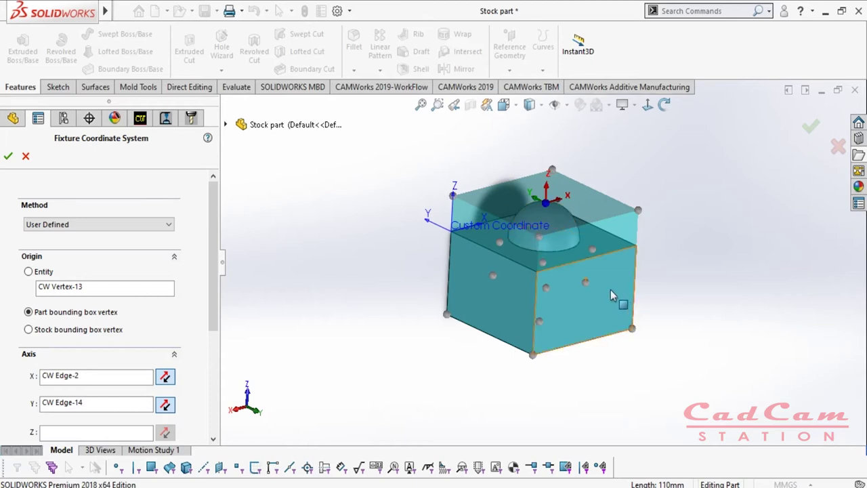
pyautogui.moveTo(664, 303); pyautogui.dragTo(682, 405, button='middle')
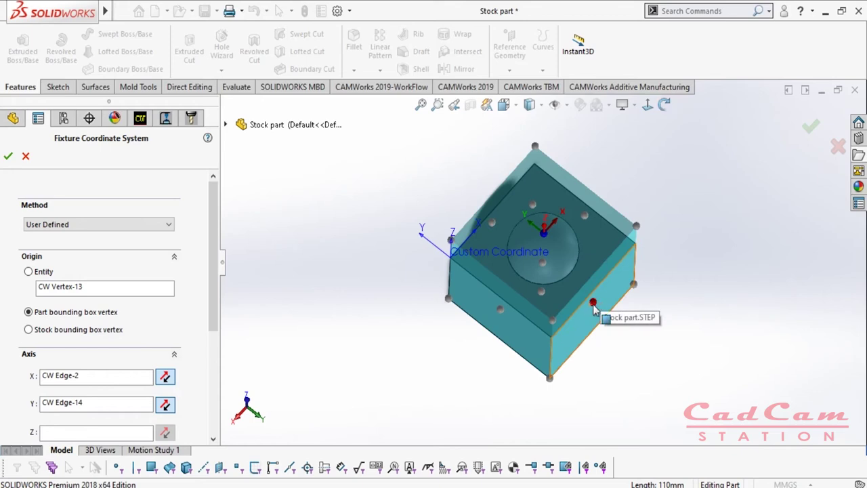
# Step: Try several bounding-box corners, ending on the top-centre point above the dome
pyautogui.click(635, 285)
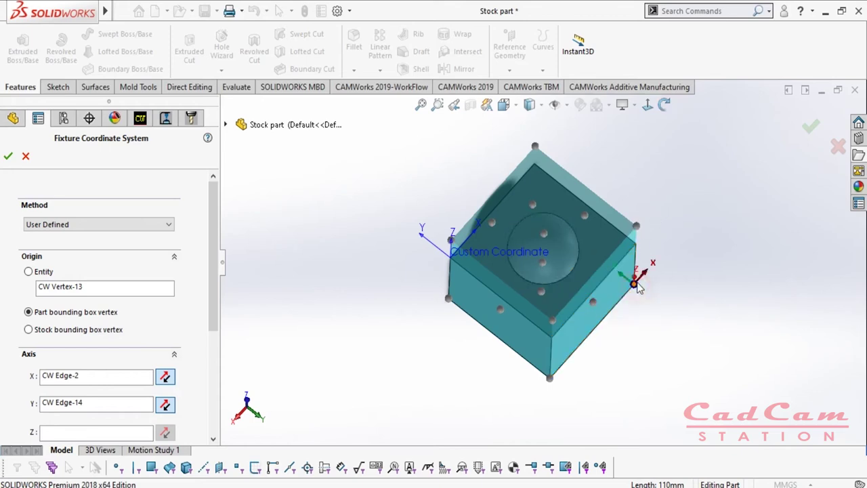
pyautogui.click(637, 228)
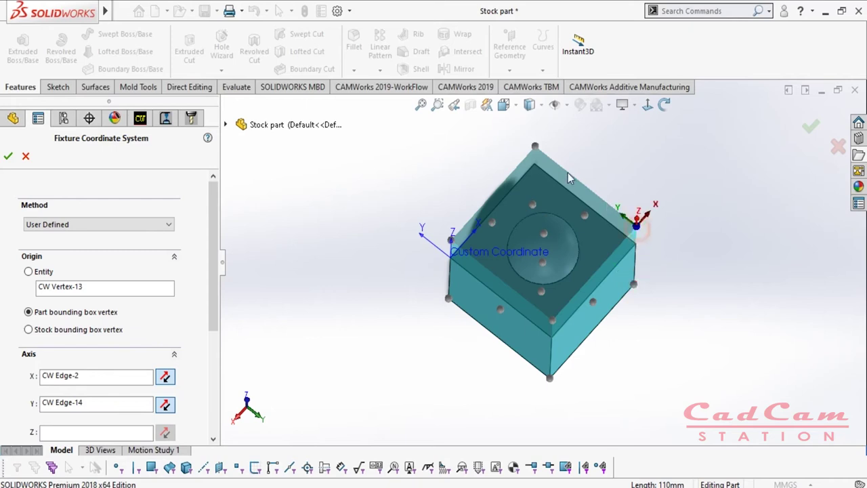
pyautogui.click(536, 148)
pyautogui.click(543, 232)
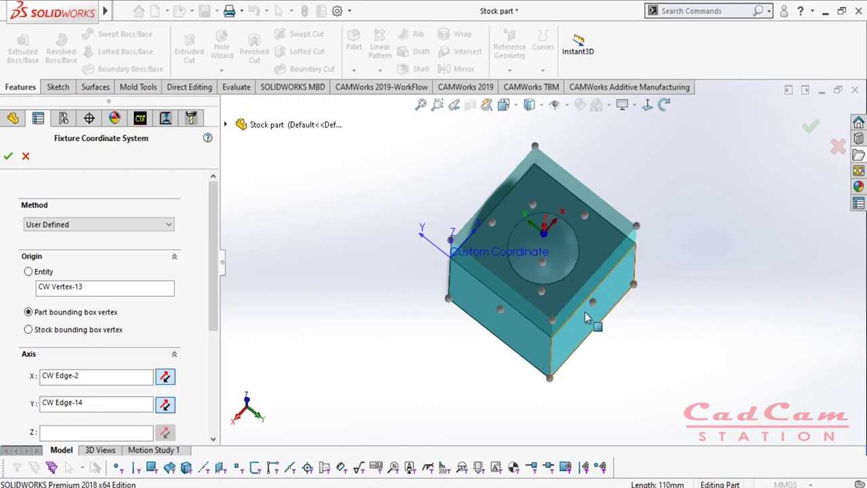
# Step: Switch the origin to the stock bounding box and orbit to view it from the front
pyautogui.click(44, 330)
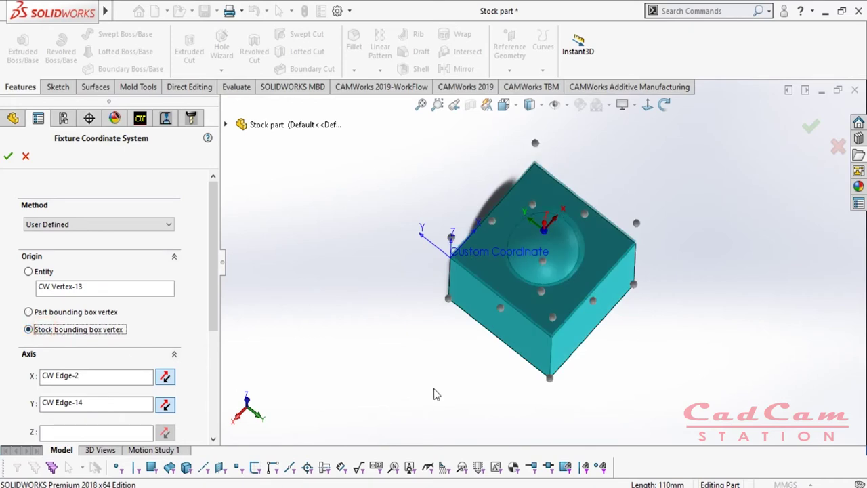
pyautogui.moveTo(474, 407); pyautogui.dragTo(510, 375, button='middle')
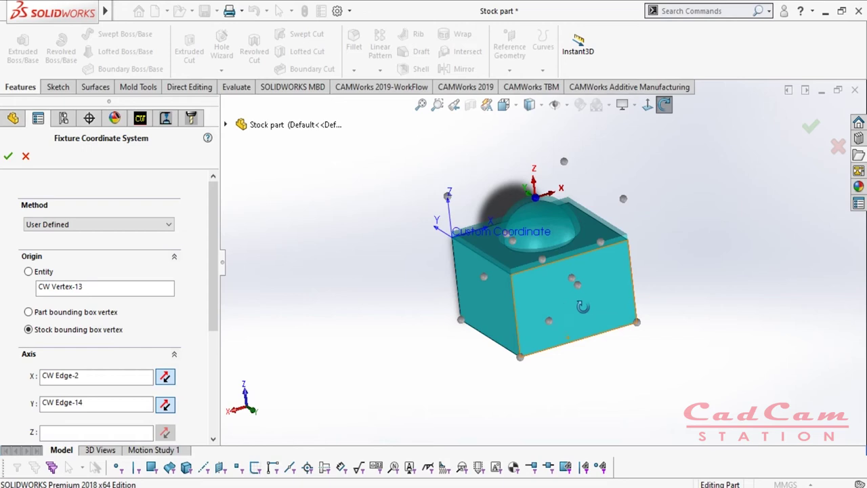
pyautogui.moveTo(660, 342); pyautogui.dragTo(639, 300, button='middle')
pyautogui.moveTo(639, 300); pyautogui.dragTo(606, 241)
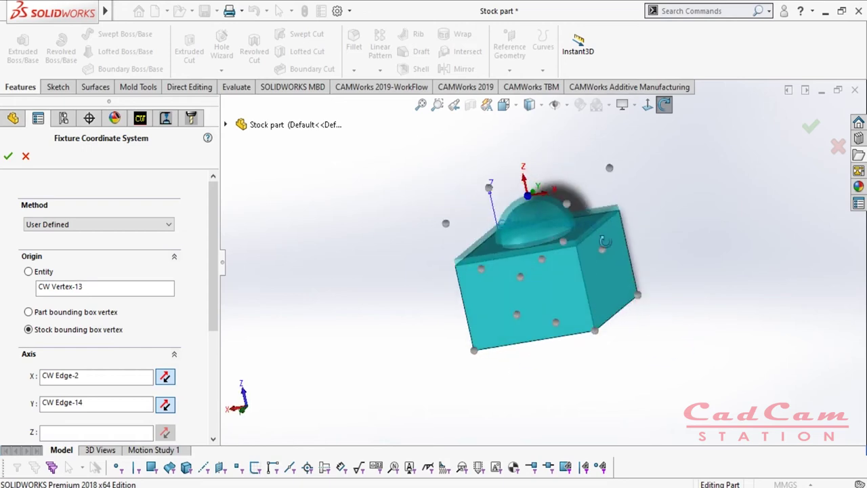
pyautogui.moveTo(534, 297); pyautogui.dragTo(501, 345)
pyautogui.press('Escape')
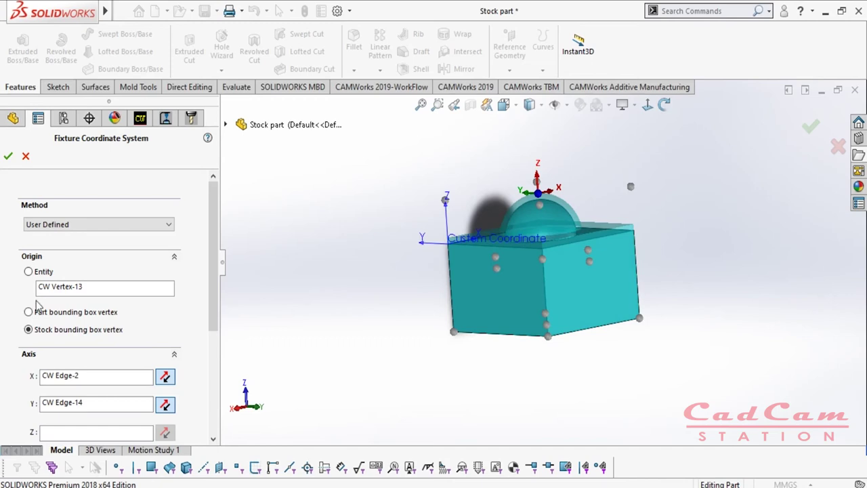
# Step: Revert to the part bounding box, inspect the domed block, and cancel without applying
pyautogui.click(29, 313)
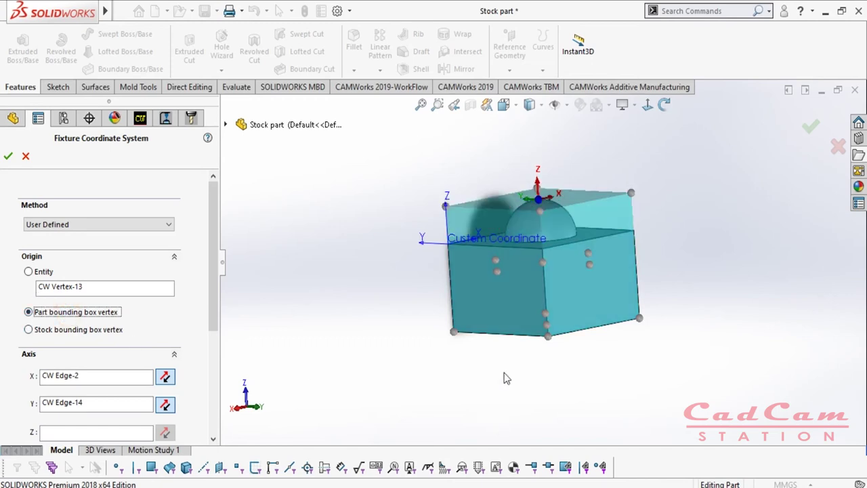
pyautogui.moveTo(620, 376); pyautogui.dragTo(509, 353, button='middle')
pyautogui.moveTo(777, 408); pyautogui.dragTo(691, 382, button='middle')
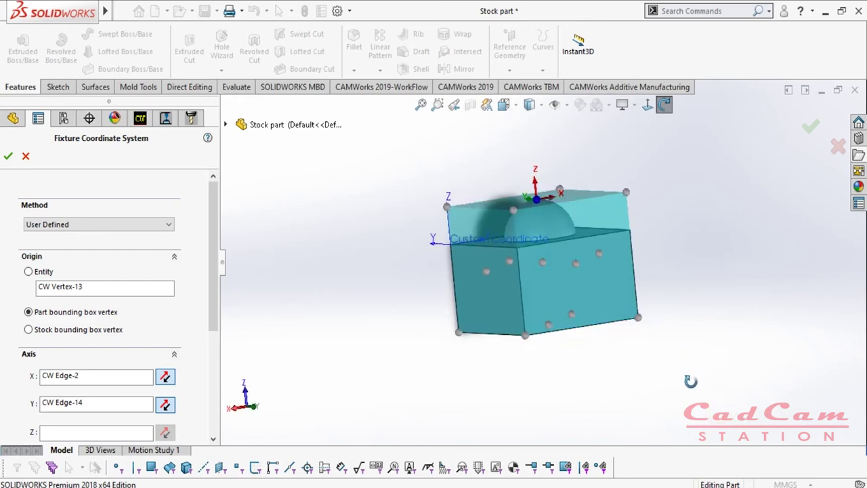
pyautogui.click(24, 157)
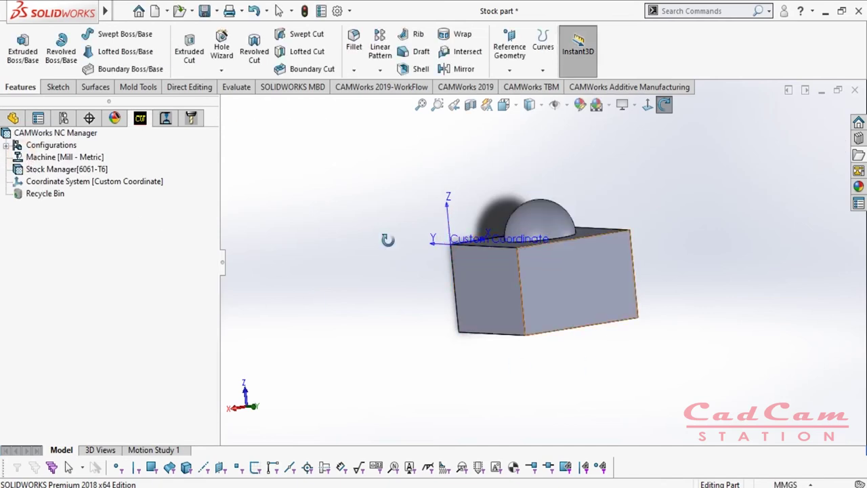
pyautogui.click(37, 168)
pyautogui.moveTo(624, 323); pyautogui.dragTo(612, 304, button='middle')
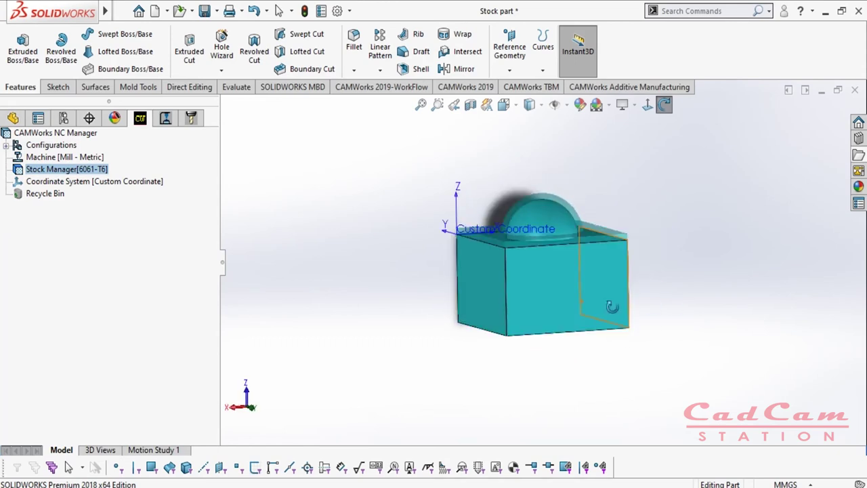
# Step: Set the stock to Bounding Box with 10.00mm X and Y offsets, then view its top face
pyautogui.doubleClick(39, 169)
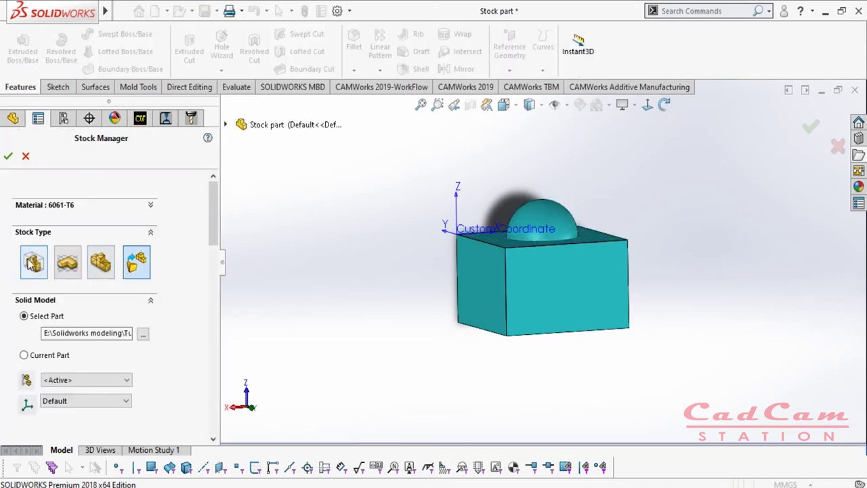
pyautogui.click(33, 263)
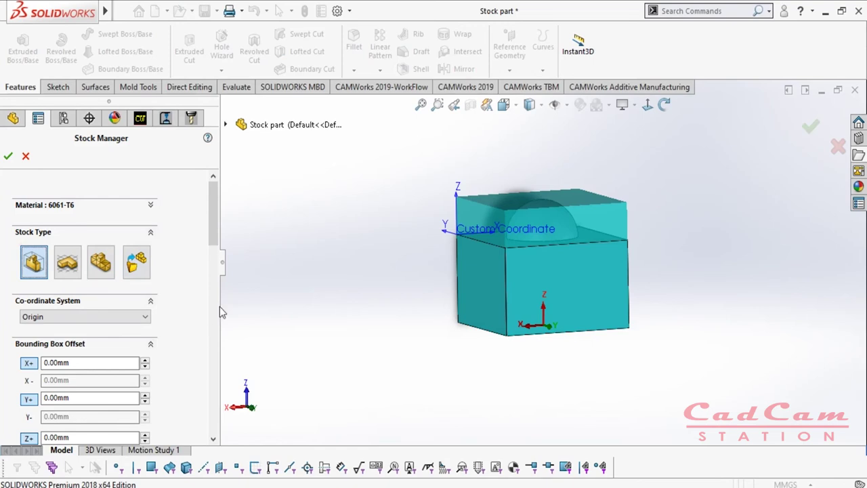
pyautogui.moveTo(213, 228); pyautogui.dragTo(216, 256)
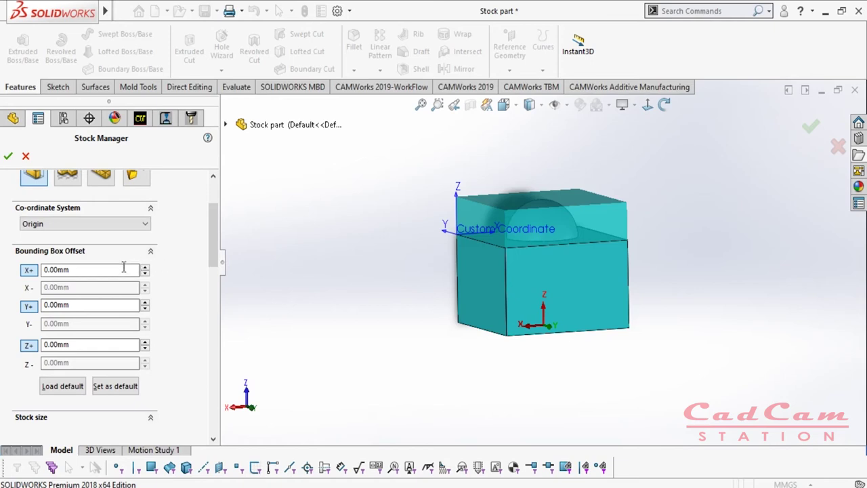
pyautogui.click(144, 268)
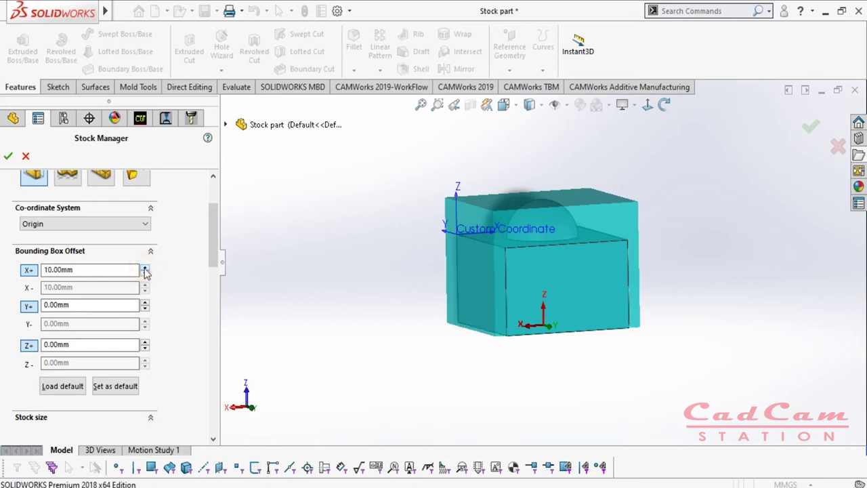
pyautogui.click(145, 302)
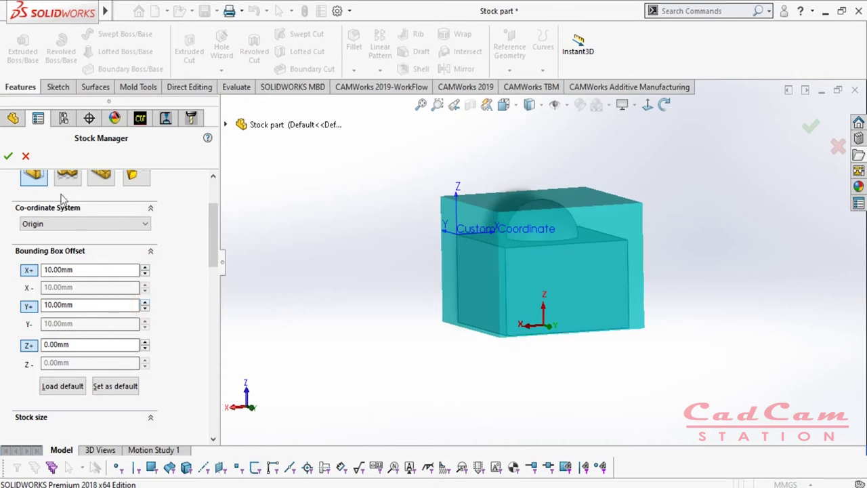
pyautogui.click(9, 157)
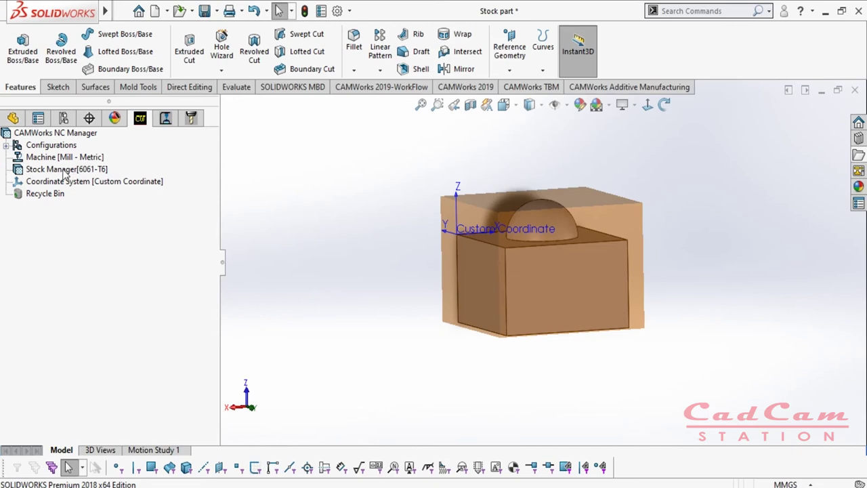
pyautogui.click(65, 169)
pyautogui.moveTo(426, 335); pyautogui.dragTo(678, 178, button='middle')
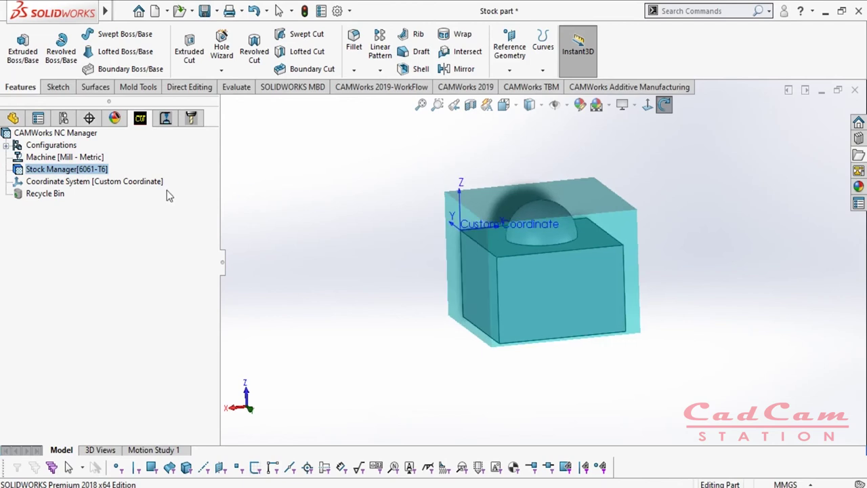
# Step: Edit the fixture coordinate system as User Defined on the part bounding box, orbiting to inspect
pyautogui.doubleClick(37, 184)
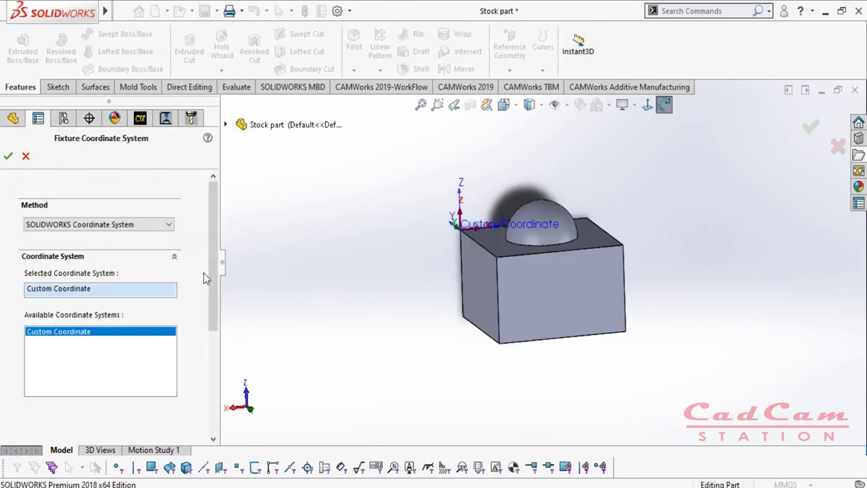
pyautogui.click(65, 224)
pyautogui.click(60, 246)
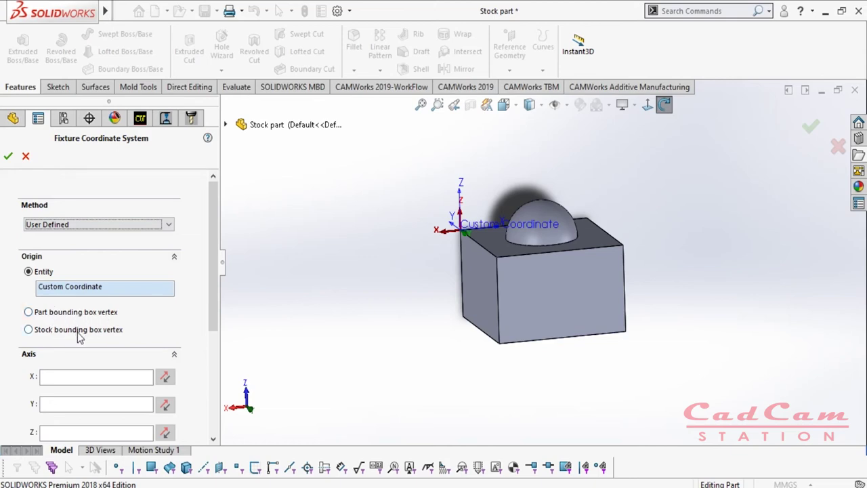
pyautogui.click(40, 314)
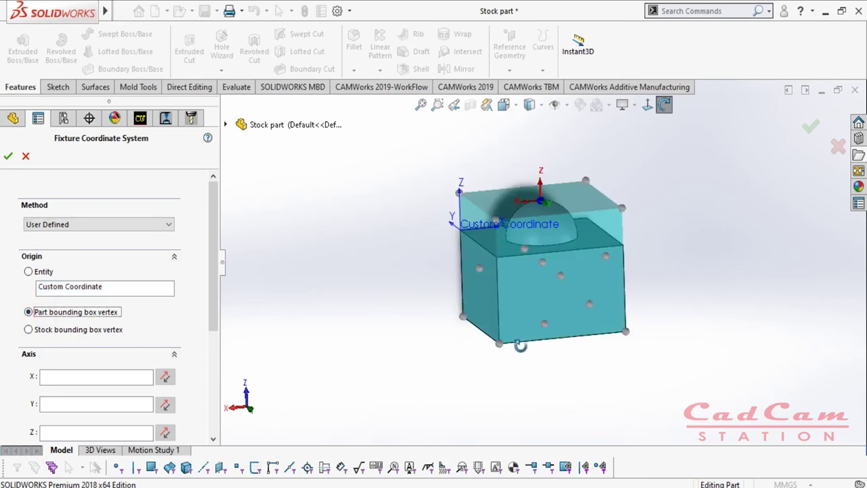
pyautogui.moveTo(526, 347); pyautogui.dragTo(576, 339)
pyautogui.moveTo(595, 309); pyautogui.dragTo(504, 290)
pyautogui.click(571, 349)
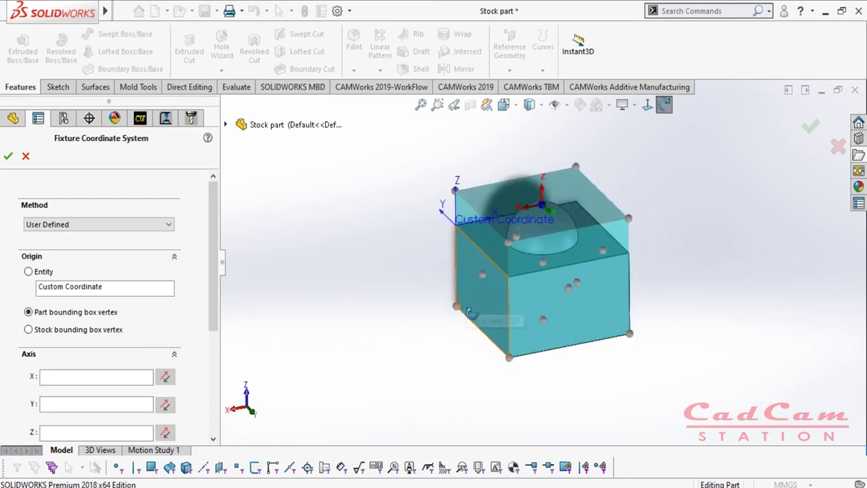
pyautogui.moveTo(580, 325); pyautogui.dragTo(603, 272)
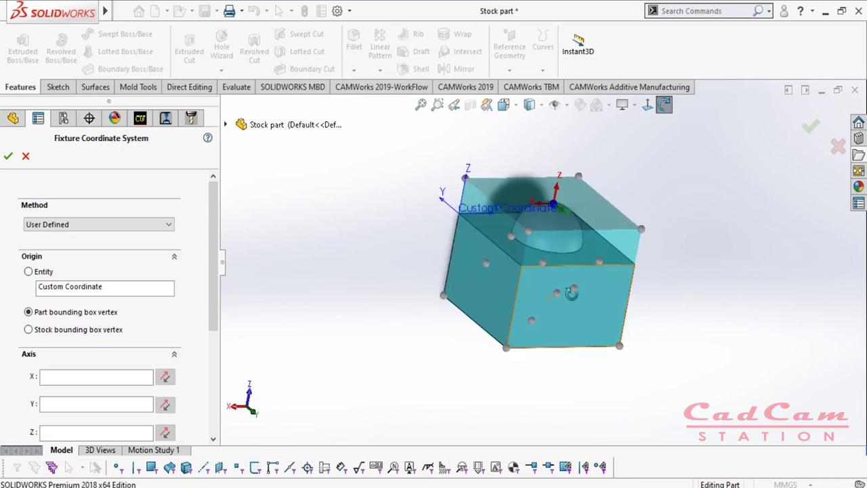
pyautogui.moveTo(564, 354); pyautogui.dragTo(578, 311)
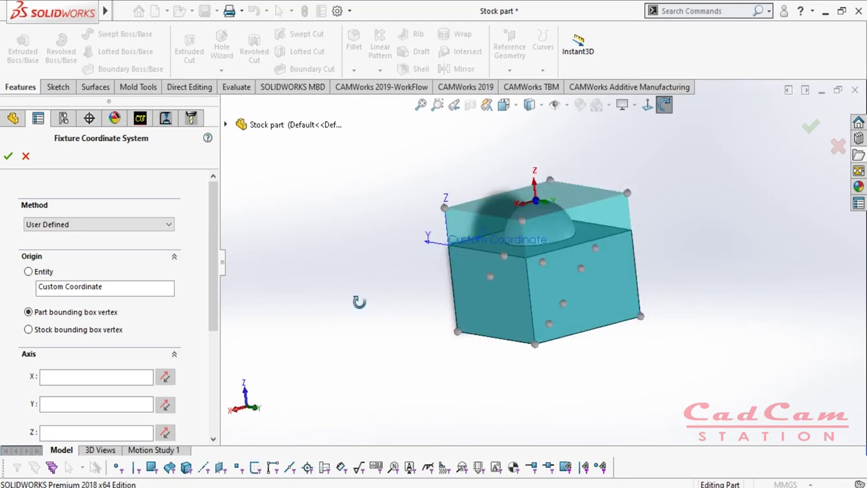
# Step: Compare part and stock bounding-box origin options while orbiting, settling on the stock bounding box
pyautogui.click(37, 336)
pyautogui.moveTo(663, 379); pyautogui.dragTo(402, 362)
pyautogui.moveTo(525, 397); pyautogui.dragTo(39, 309)
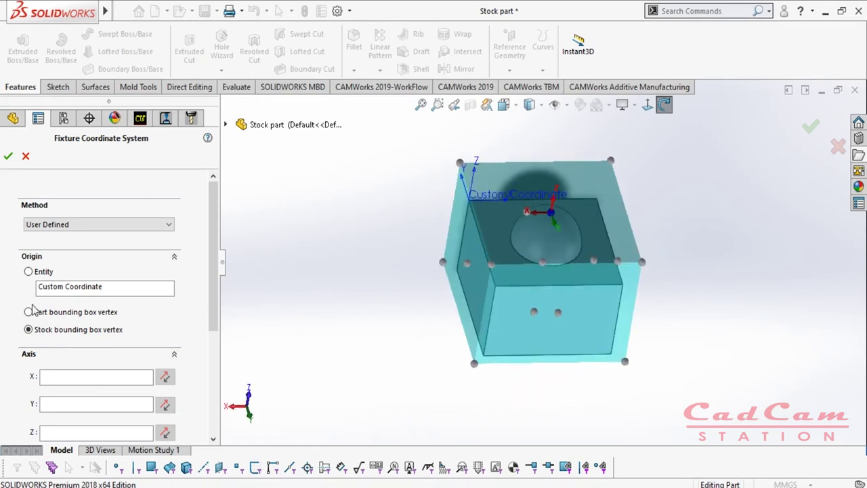
pyautogui.click(28, 313)
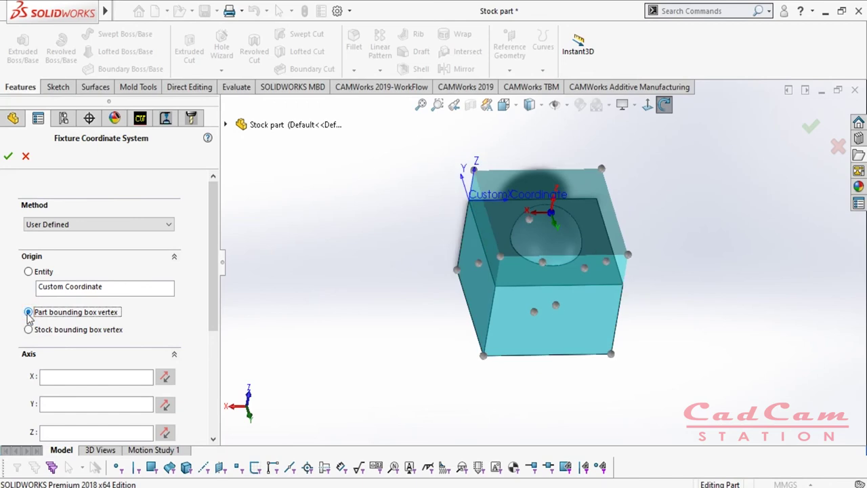
pyautogui.click(28, 330)
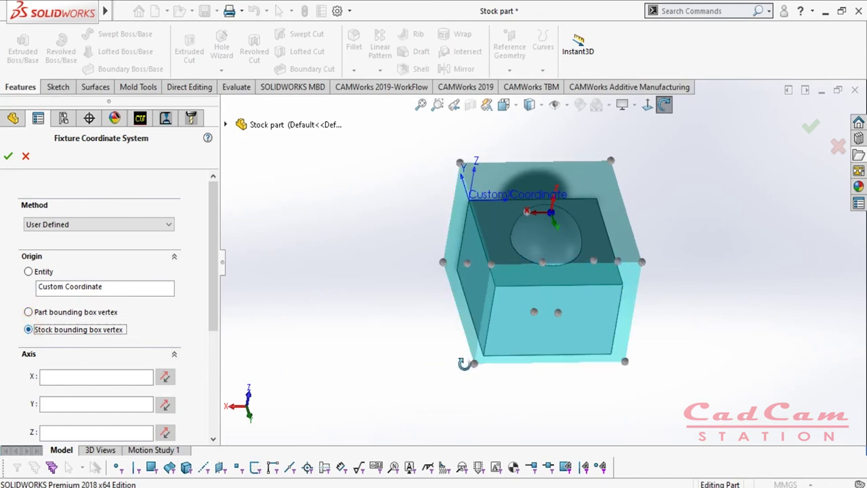
pyautogui.moveTo(545, 405); pyautogui.dragTo(474, 369)
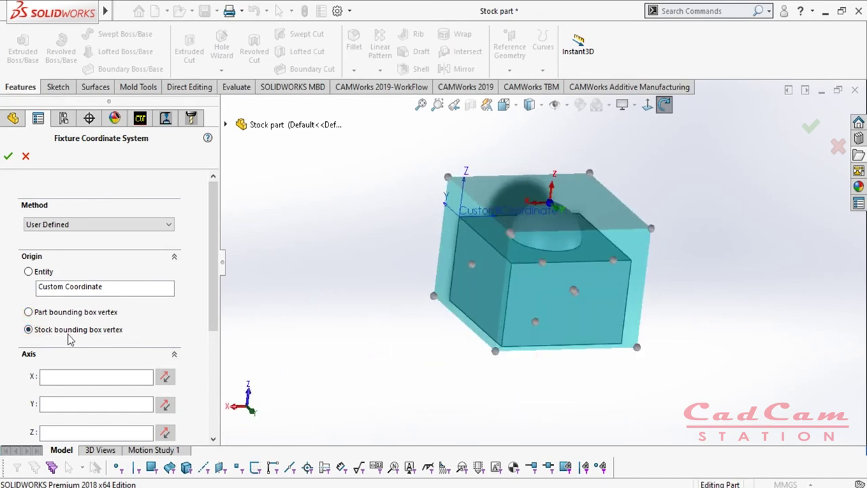
pyautogui.click(38, 315)
pyautogui.moveTo(573, 354); pyautogui.dragTo(547, 431)
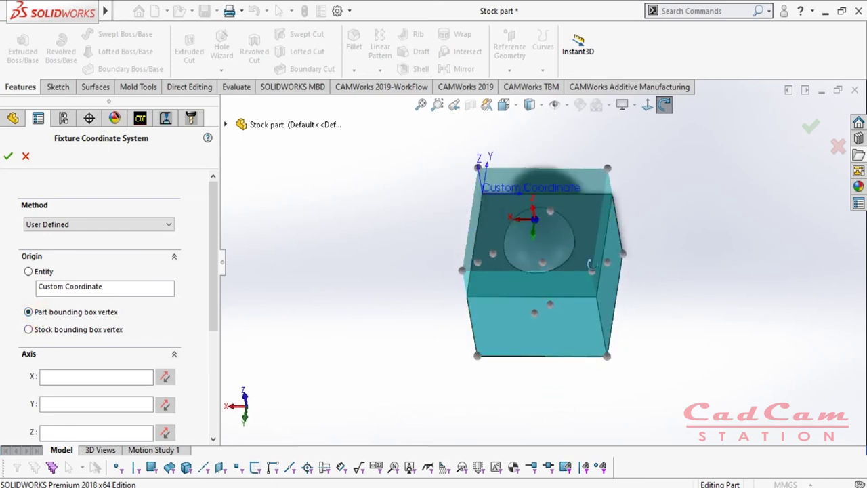
pyautogui.moveTo(573, 339); pyautogui.dragTo(574, 279)
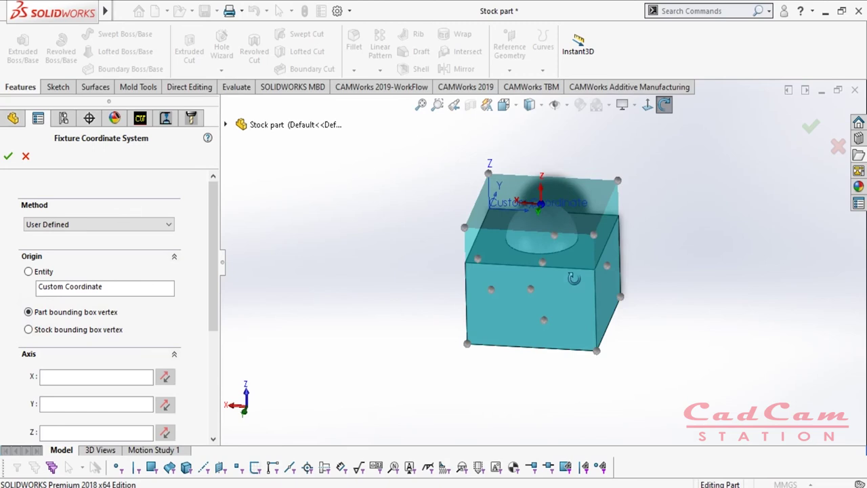
pyautogui.click(48, 335)
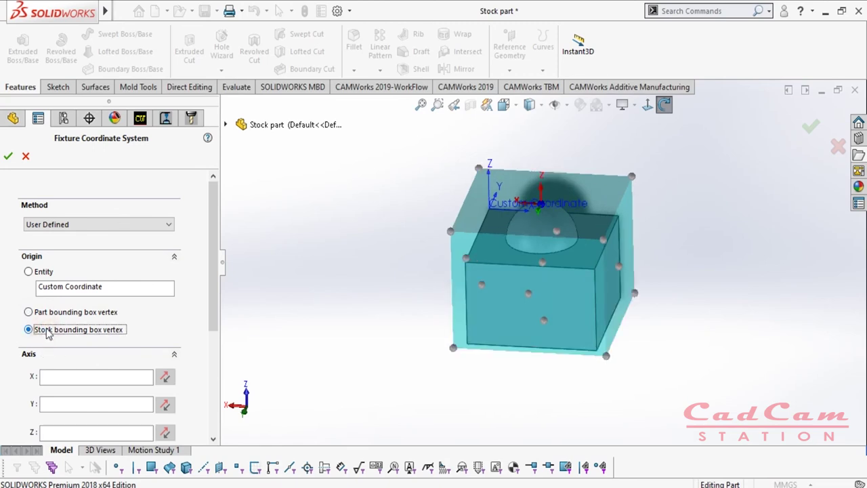
pyautogui.moveTo(546, 381); pyautogui.dragTo(347, 387)
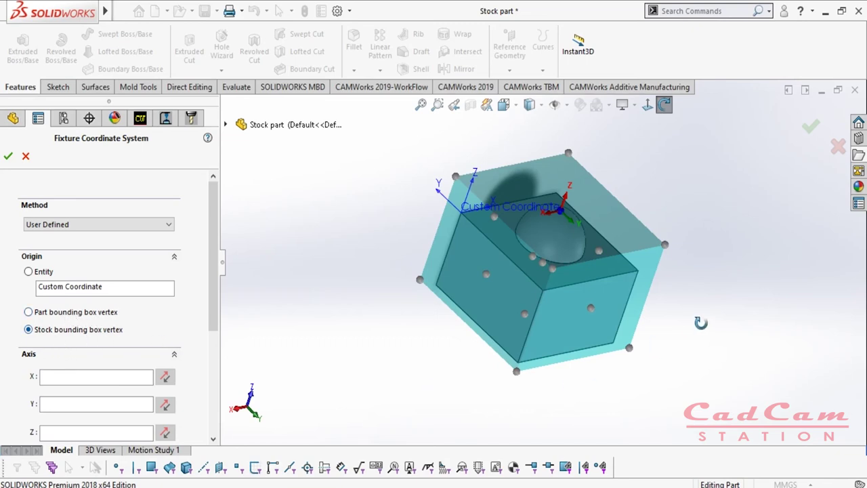
pyautogui.moveTo(674, 325); pyautogui.dragTo(553, 370)
pyautogui.press('Escape')
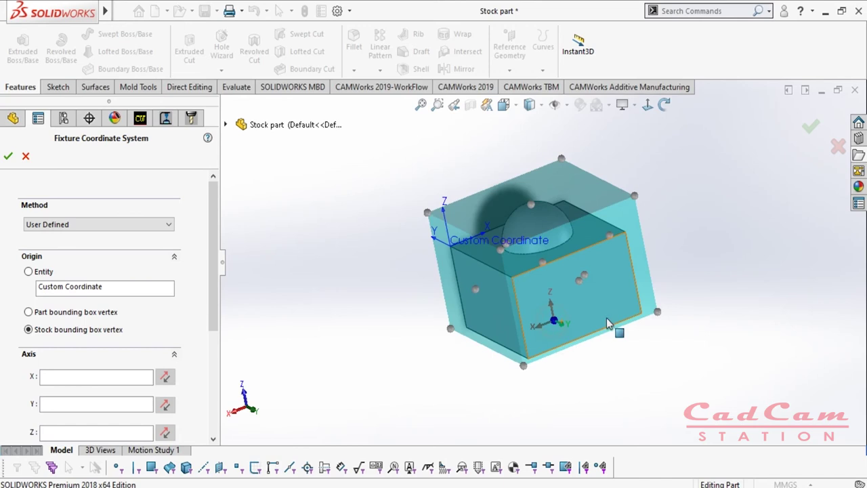
# Step: Place the fixture origin on the stock box's front face and inspect it from several angles
pyautogui.click(554, 321)
pyautogui.click(664, 105)
pyautogui.moveTo(664, 203); pyautogui.dragTo(579, 318)
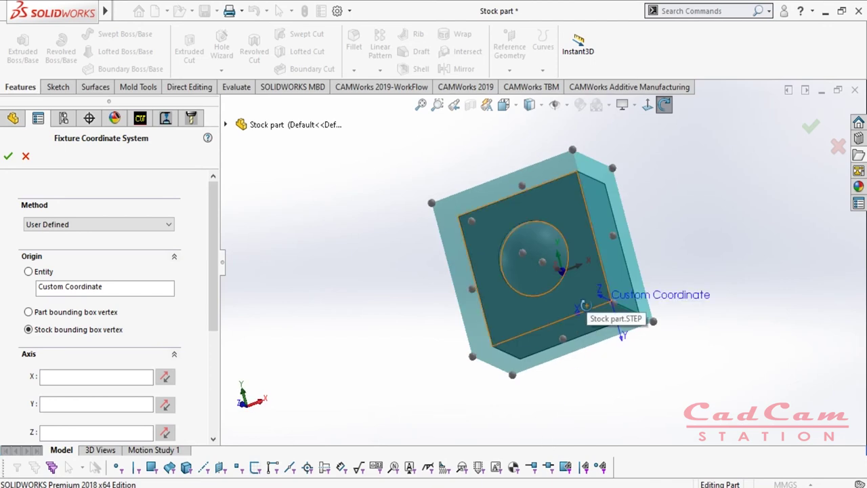
pyautogui.moveTo(643, 270); pyautogui.dragTo(650, 293)
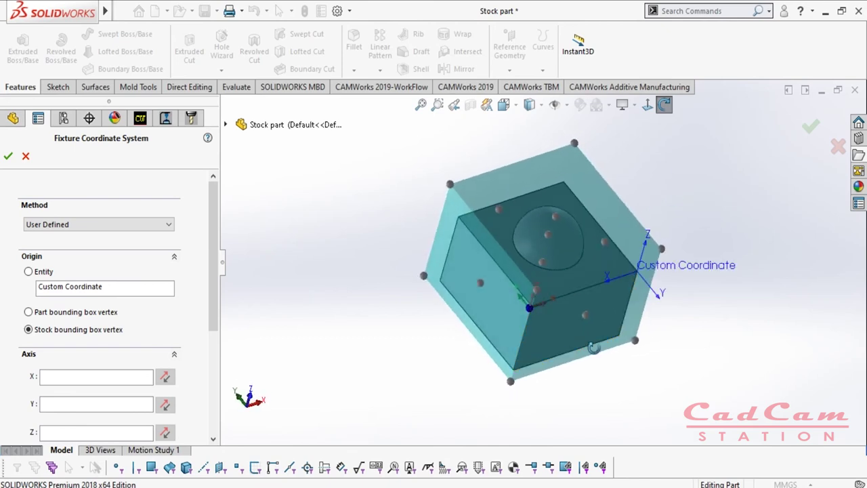
pyautogui.moveTo(576, 401)
pyautogui.mouseDown()
pyautogui.moveTo(552, 402)
pyautogui.moveTo(559, 360)
pyautogui.moveTo(564, 400)
pyautogui.moveTo(568, 386)
pyautogui.moveTo(556, 393)
pyautogui.moveTo(564, 400)
pyautogui.mouseUp()
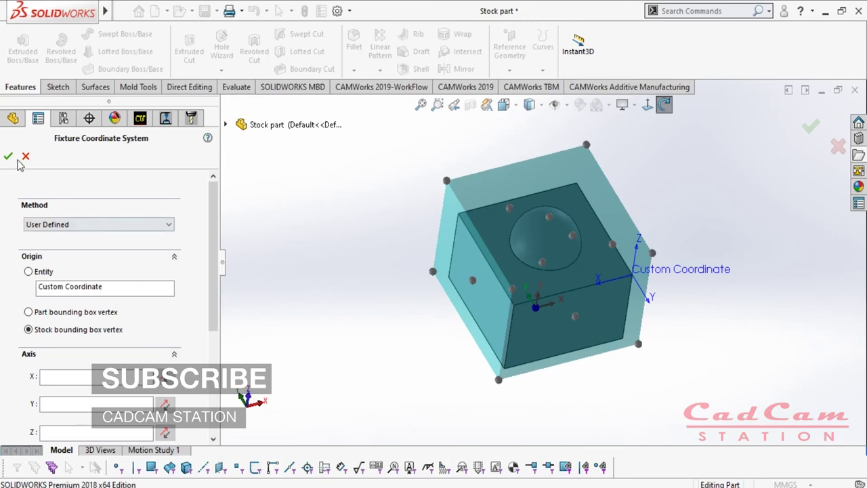
pyautogui.moveTo(548, 399); pyautogui.dragTo(542, 291)
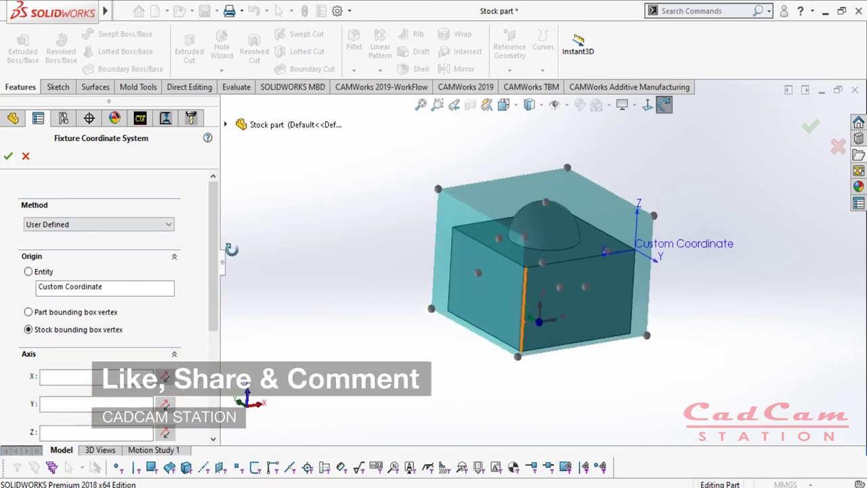
# Step: Accept the fixture settings and hide the Custom Coordinate feature in the FeatureManager tree
pyautogui.click(8, 157)
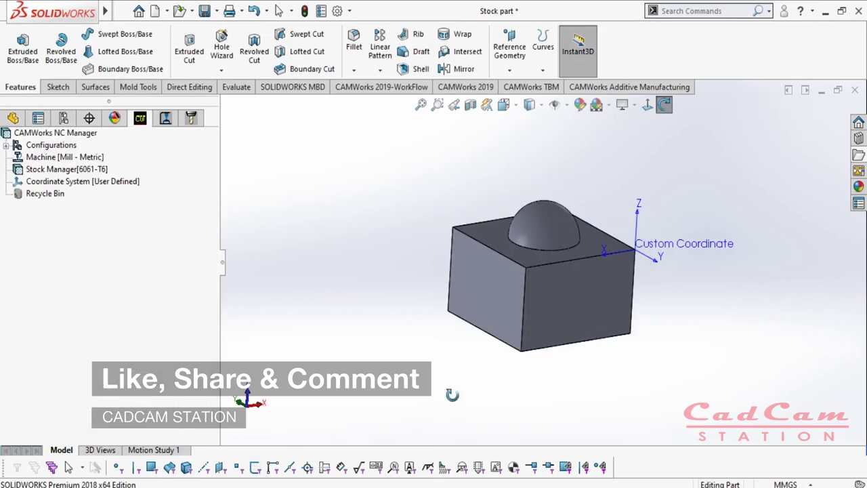
pyautogui.click(13, 118)
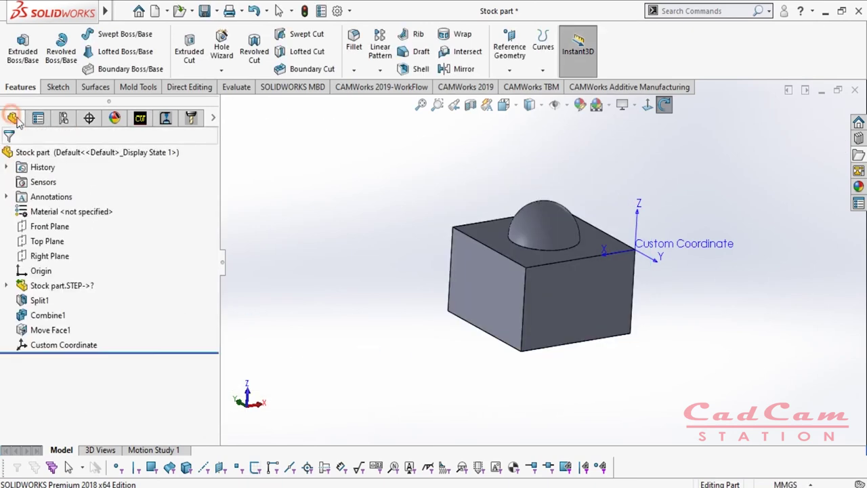
pyautogui.click(68, 345)
pyautogui.click(80, 326)
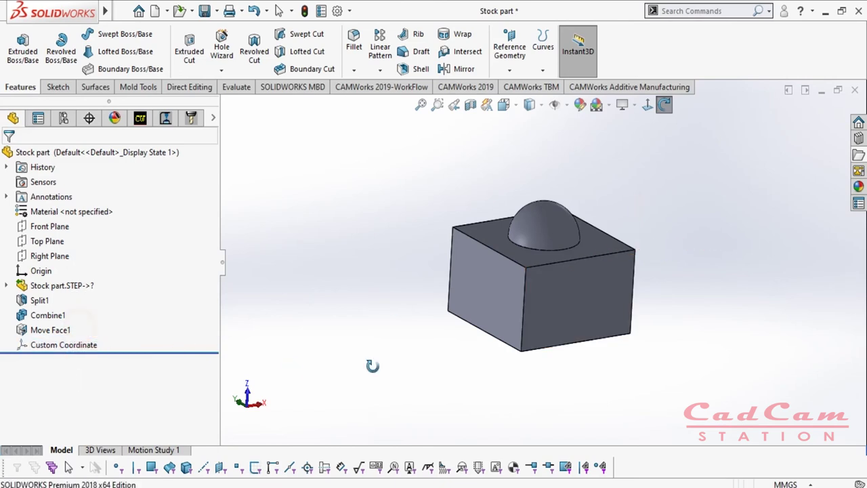
pyautogui.click(140, 118)
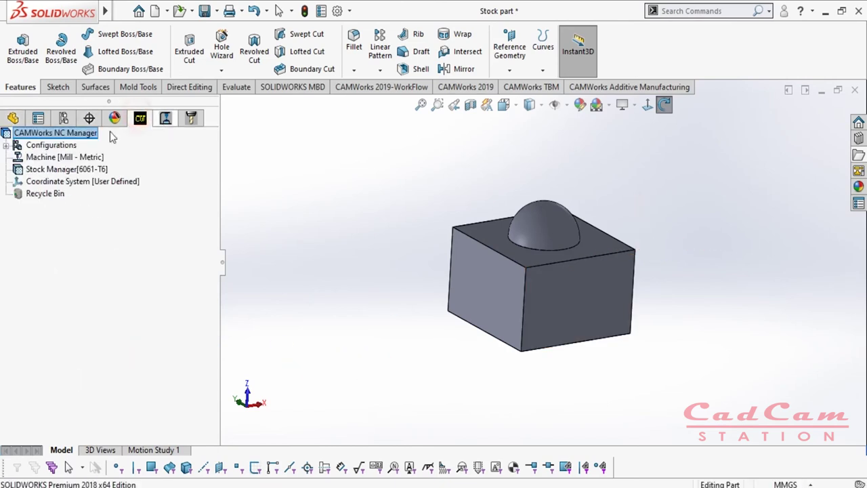
# Step: Select Coordinate System [User Defined] in NC Manager and orbit to inspect it on the stock
pyautogui.click(63, 181)
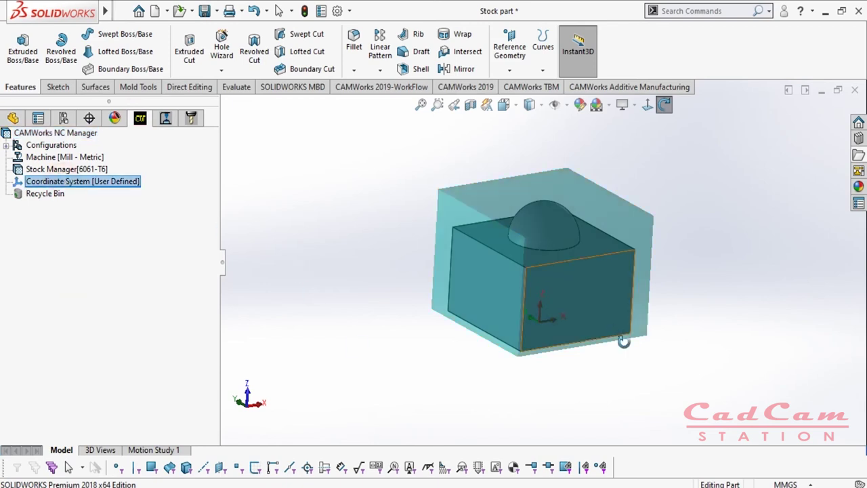
pyautogui.moveTo(677, 158)
pyautogui.mouseDown()
pyautogui.moveTo(657, 252)
pyautogui.moveTo(668, 170)
pyautogui.mouseUp()
pyautogui.moveTo(557, 402); pyautogui.dragTo(569, 354)
pyautogui.click(66, 181)
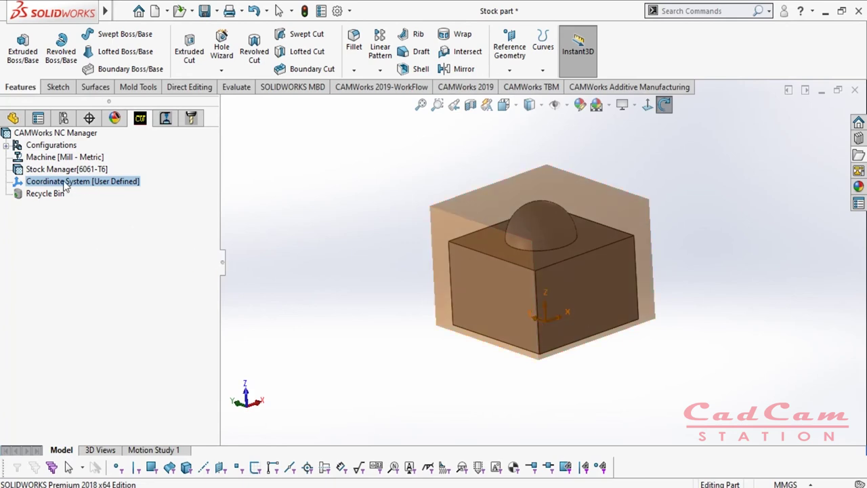
pyautogui.moveTo(616, 341); pyautogui.dragTo(551, 337)
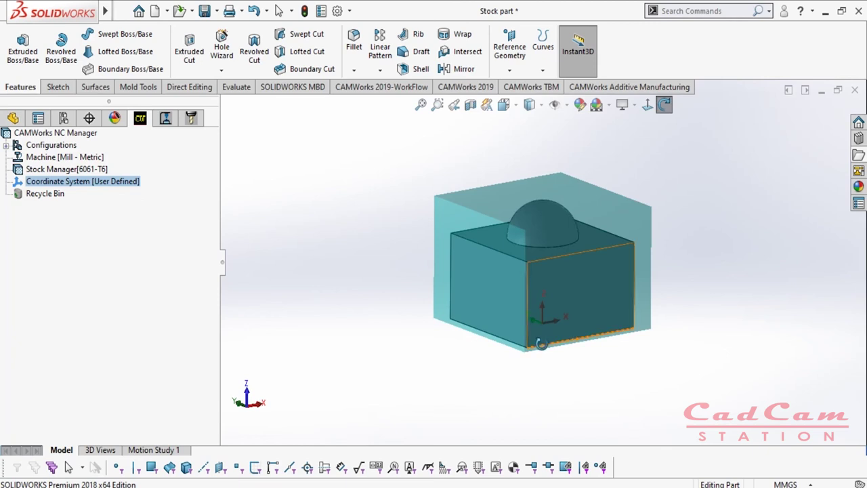
pyautogui.press('Escape')
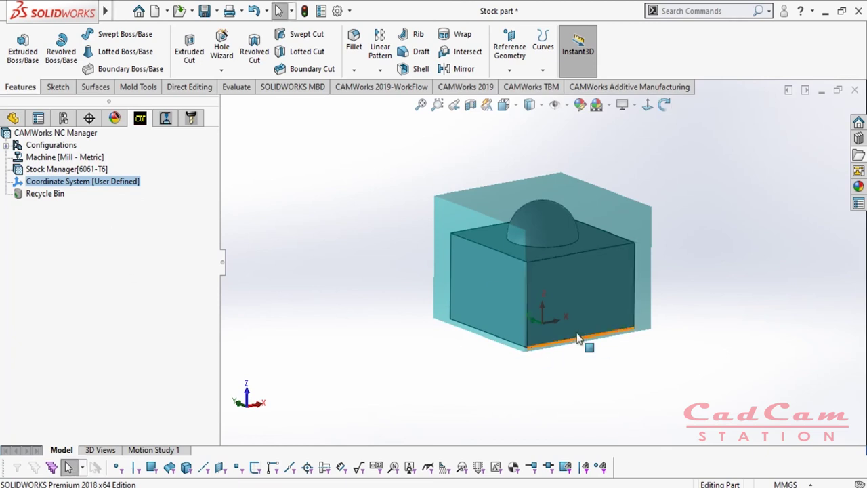
# Step: Reopen the fixture coordinate system and try the stock box's corner vertices as origin
pyautogui.doubleClick(60, 181)
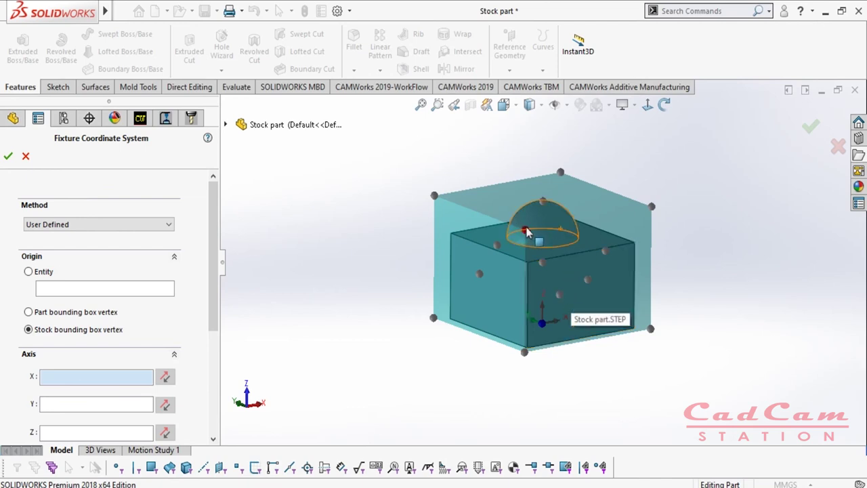
pyautogui.click(542, 208)
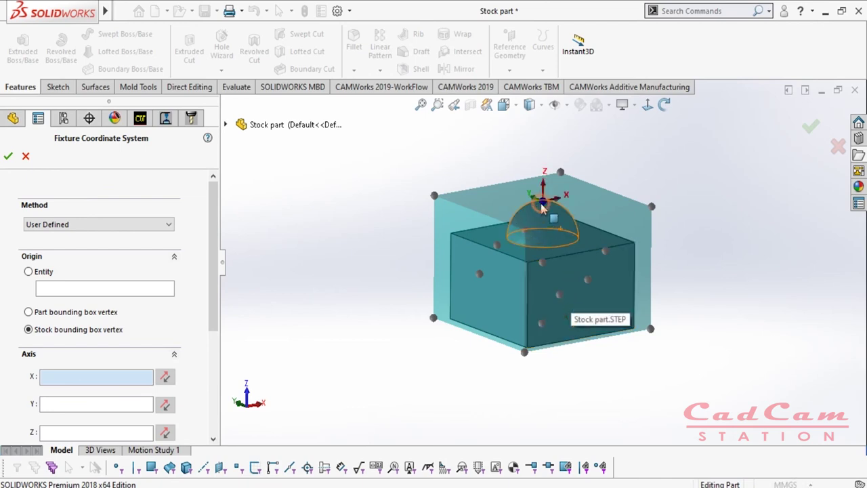
pyautogui.click(562, 173)
pyautogui.click(652, 207)
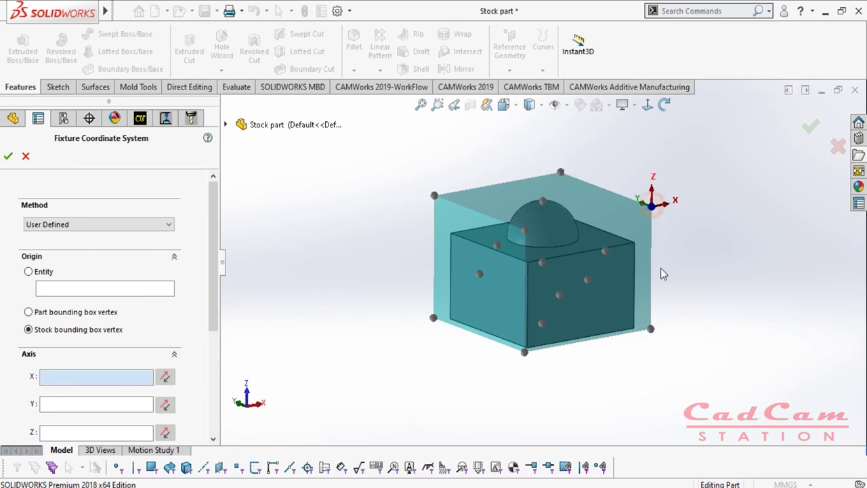
pyautogui.click(651, 329)
pyautogui.click(525, 352)
pyautogui.click(440, 322)
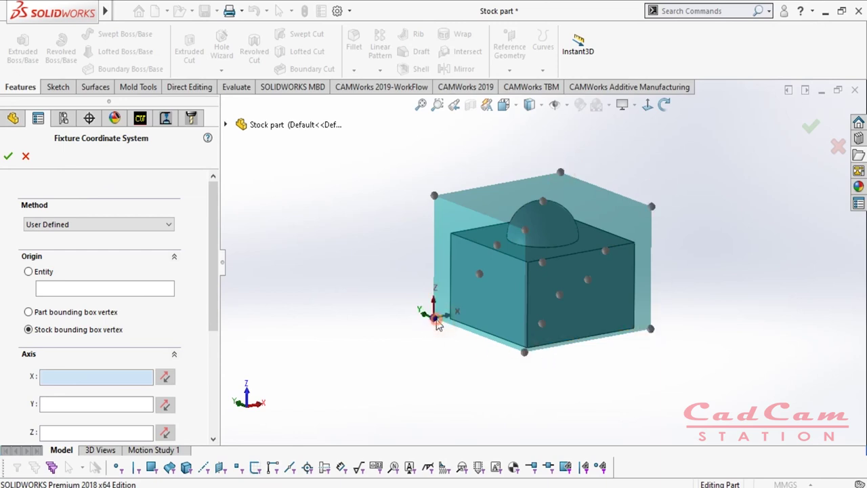
pyautogui.click(435, 197)
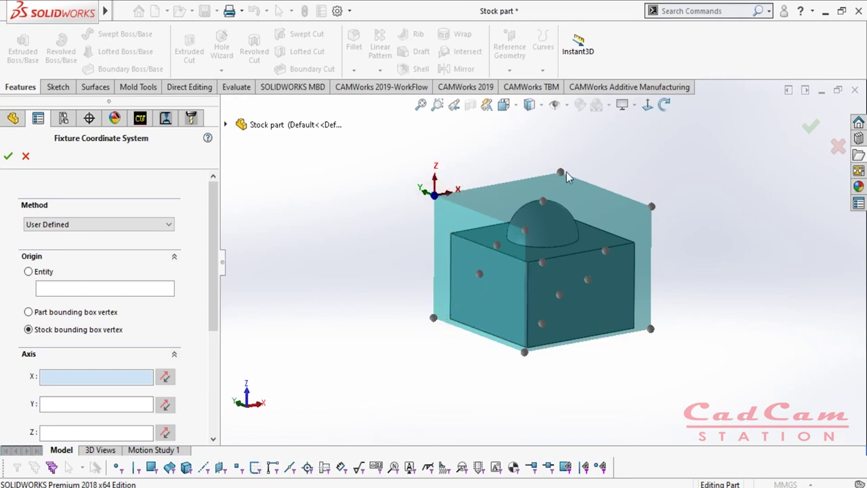
# Step: Set the origin at the top-centre point above the dome, check it, and confirm
pyautogui.click(560, 227)
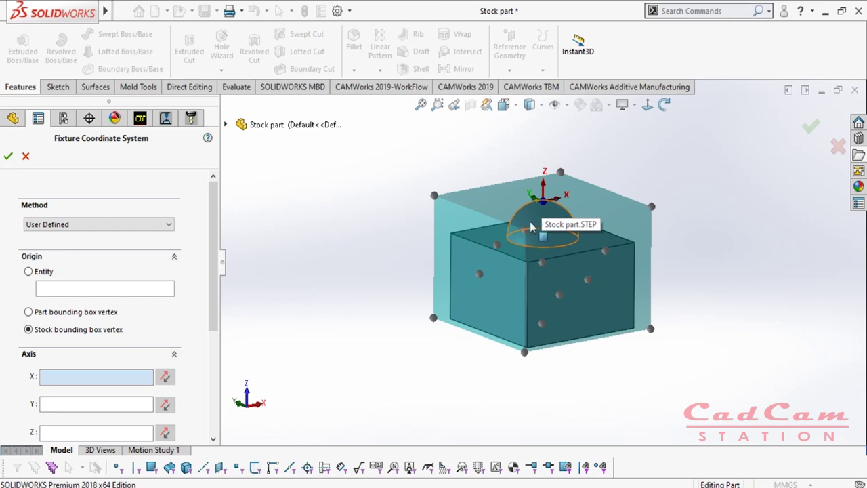
pyautogui.click(667, 101)
pyautogui.moveTo(661, 176); pyautogui.dragTo(724, 204)
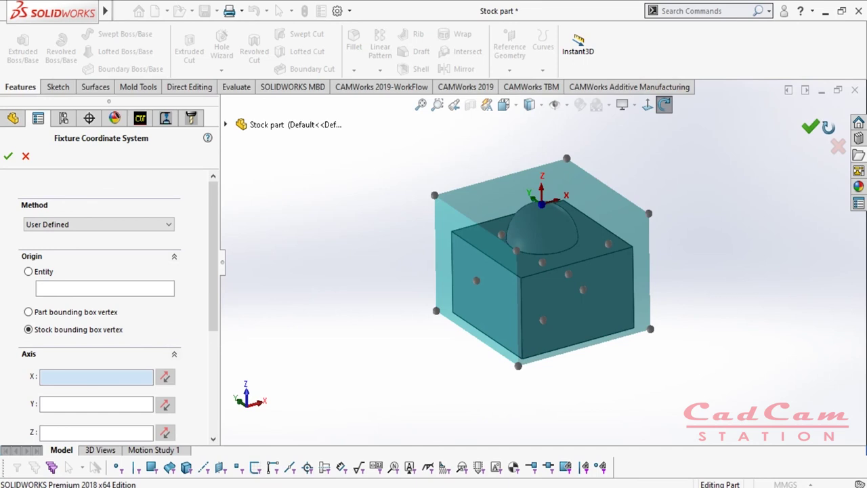
pyautogui.click(812, 126)
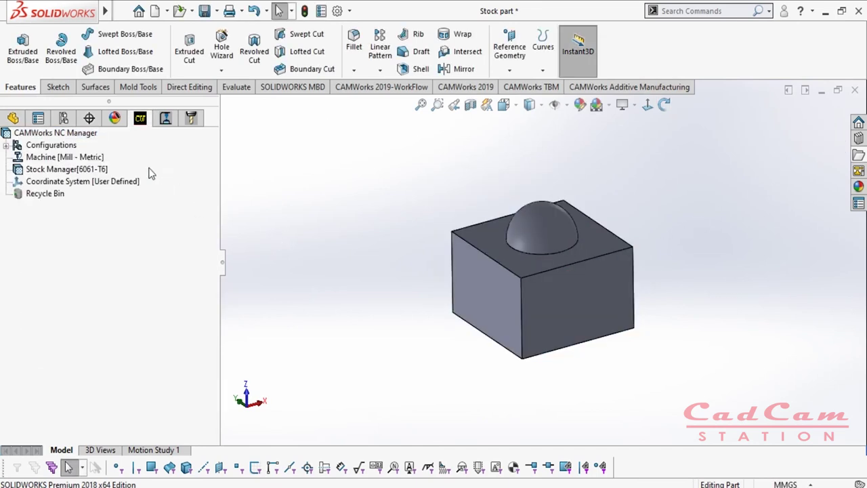
pyautogui.click(88, 181)
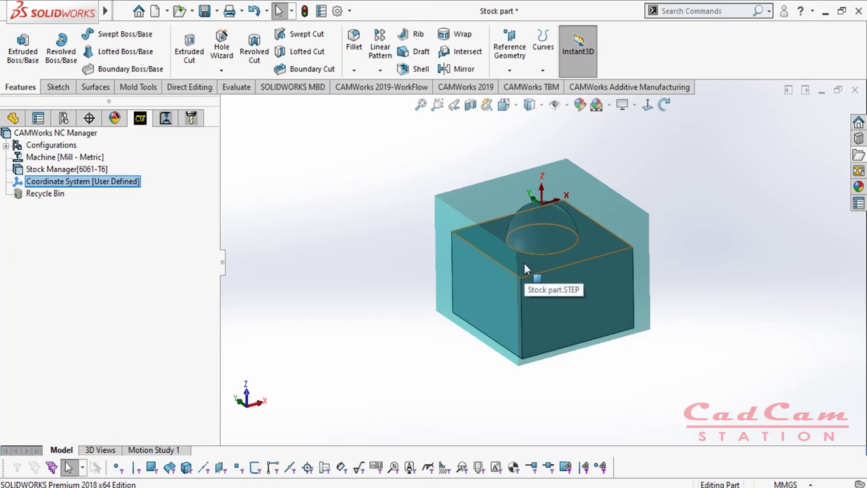
pyautogui.click(664, 105)
pyautogui.moveTo(663, 163); pyautogui.dragTo(640, 257)
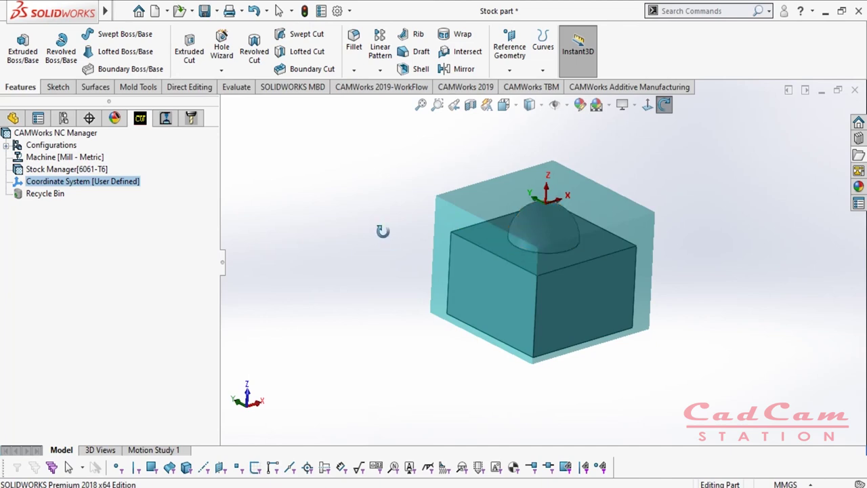
pyautogui.press('Escape')
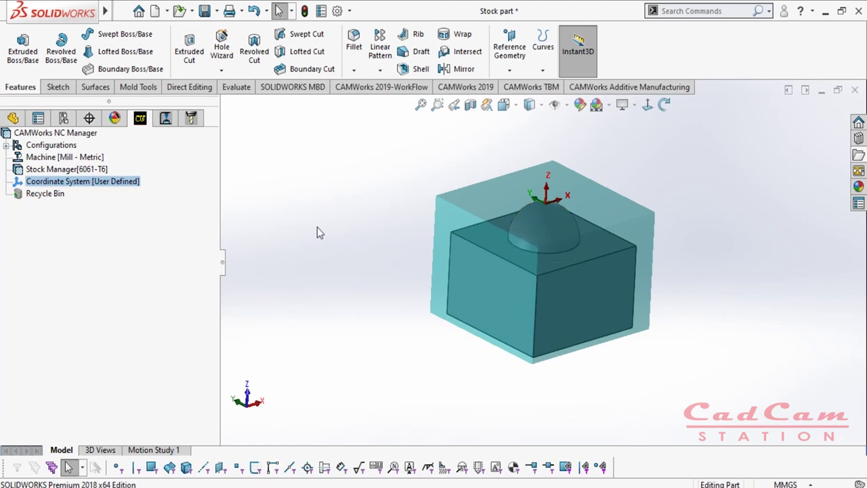
pyautogui.click(53, 158)
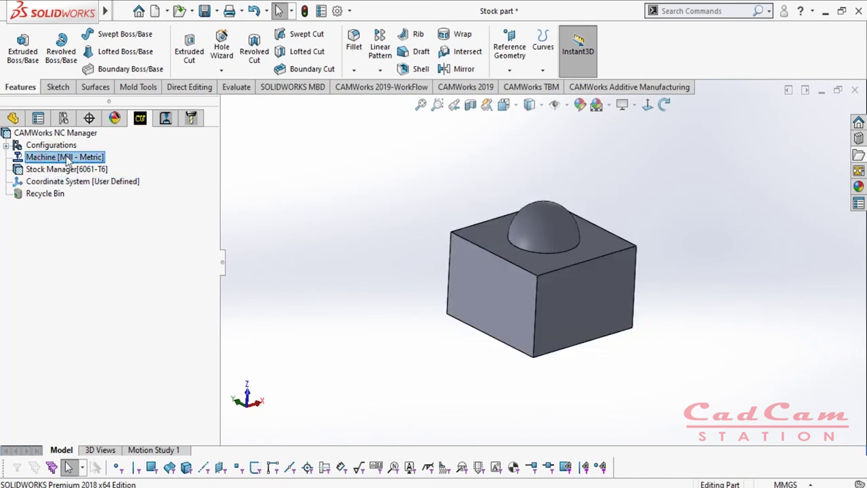
pyautogui.click(52, 170)
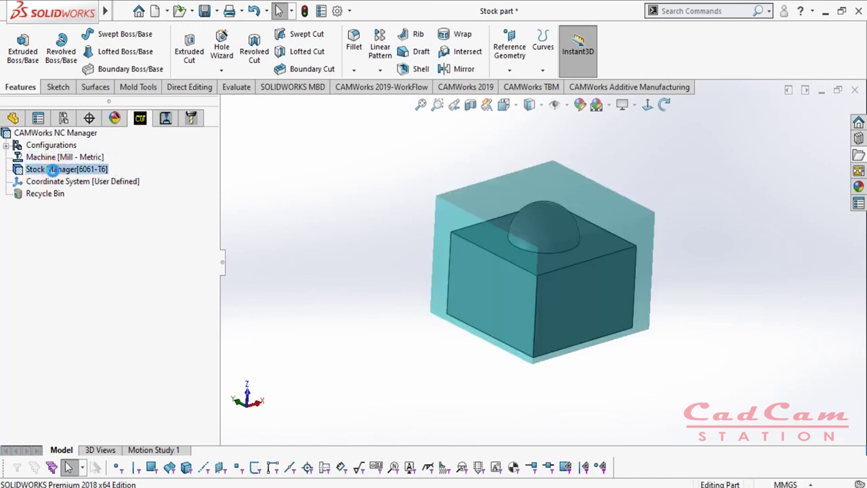
pyautogui.doubleClick(52, 170)
pyautogui.click(23, 155)
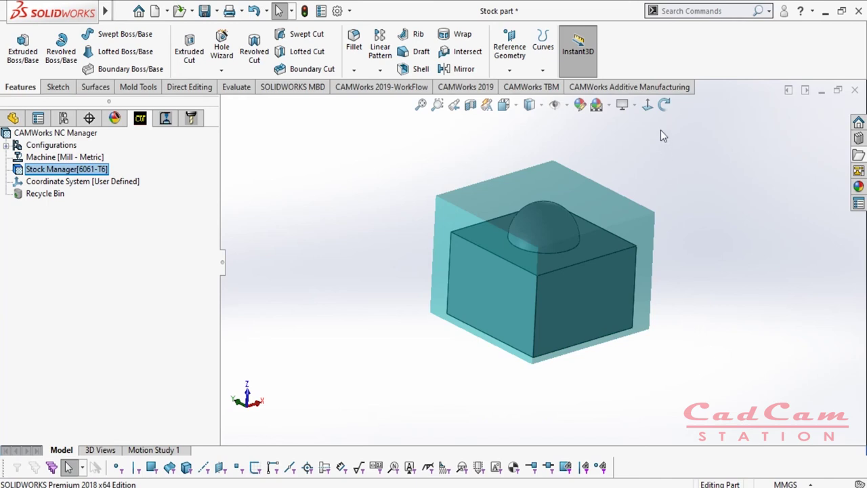
pyautogui.click(663, 110)
pyautogui.moveTo(625, 323); pyautogui.dragTo(640, 352)
pyautogui.moveTo(609, 283); pyautogui.dragTo(583, 231)
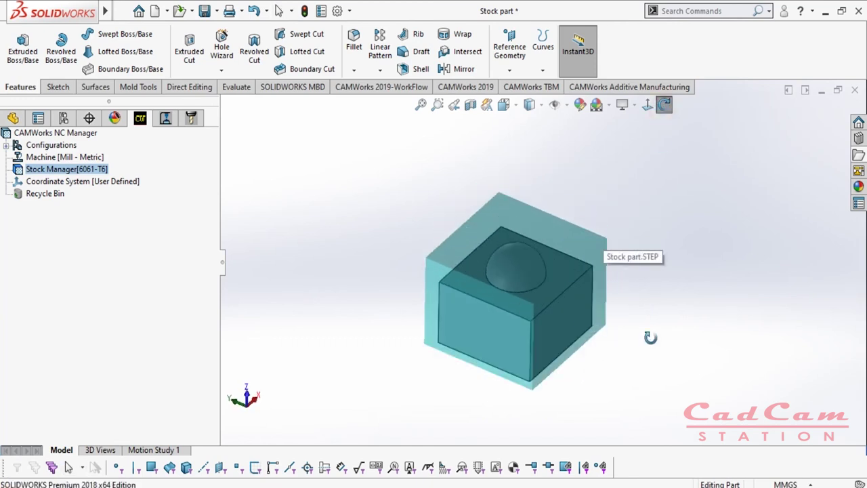
pyautogui.moveTo(649, 315); pyautogui.dragTo(618, 311)
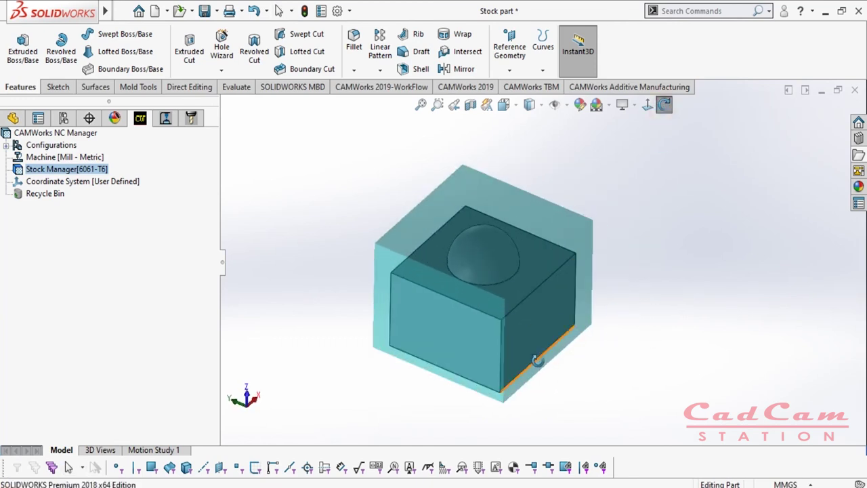